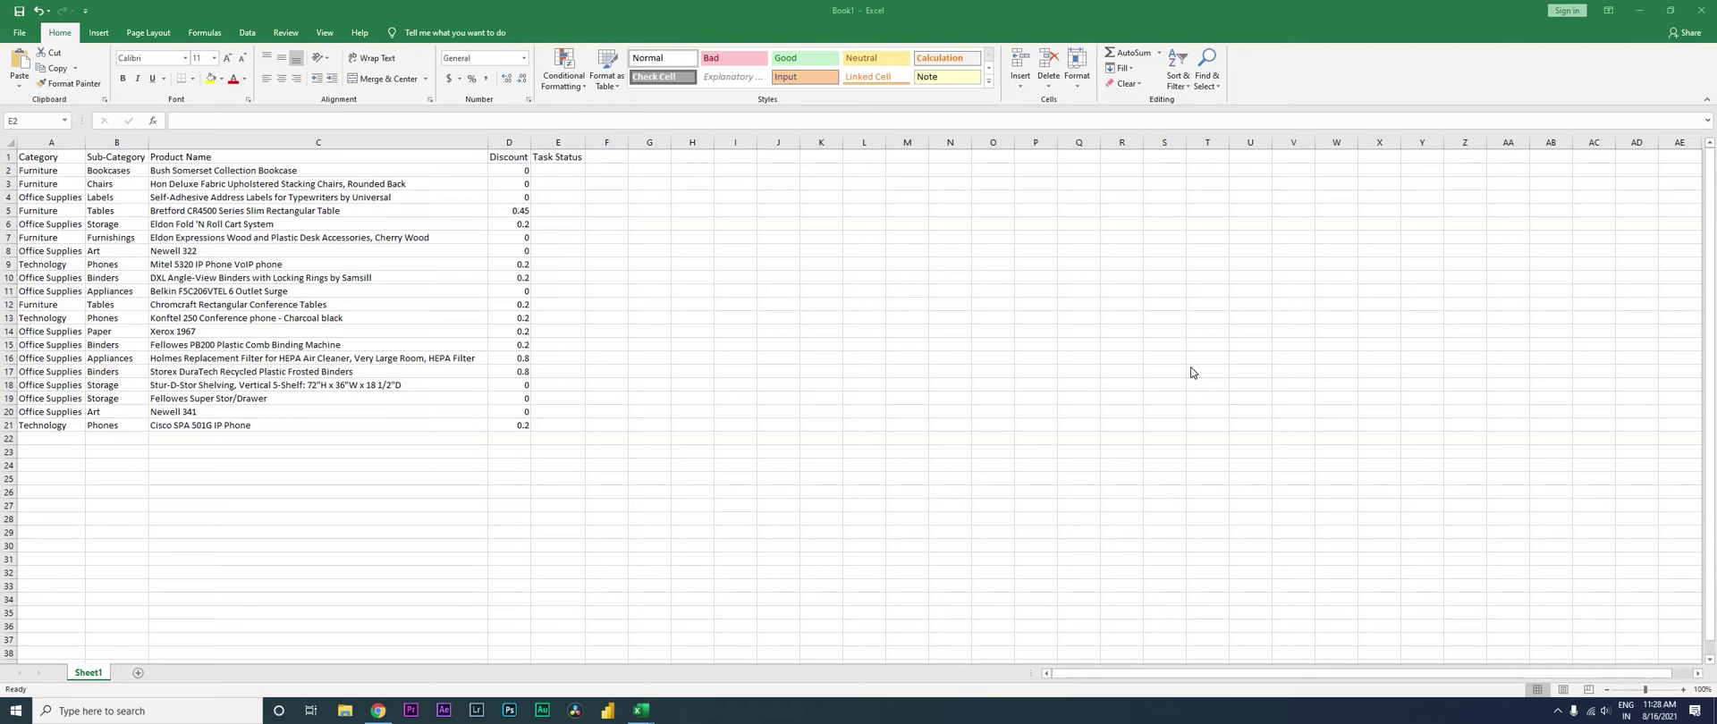
Step: Add list validation to E2 offering Complete, Partially Complete and Not Started
click(580, 173)
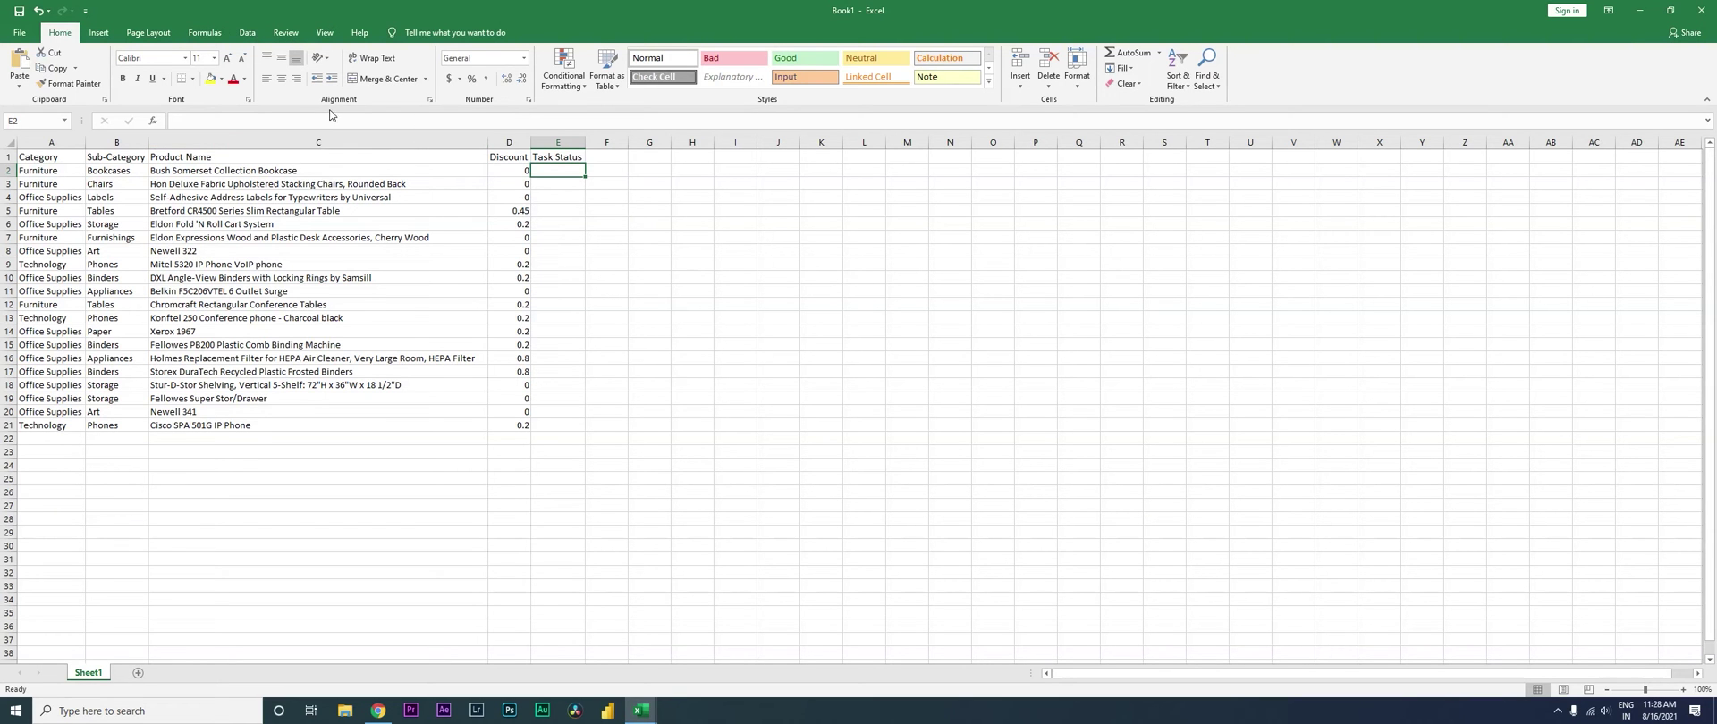
click(249, 34)
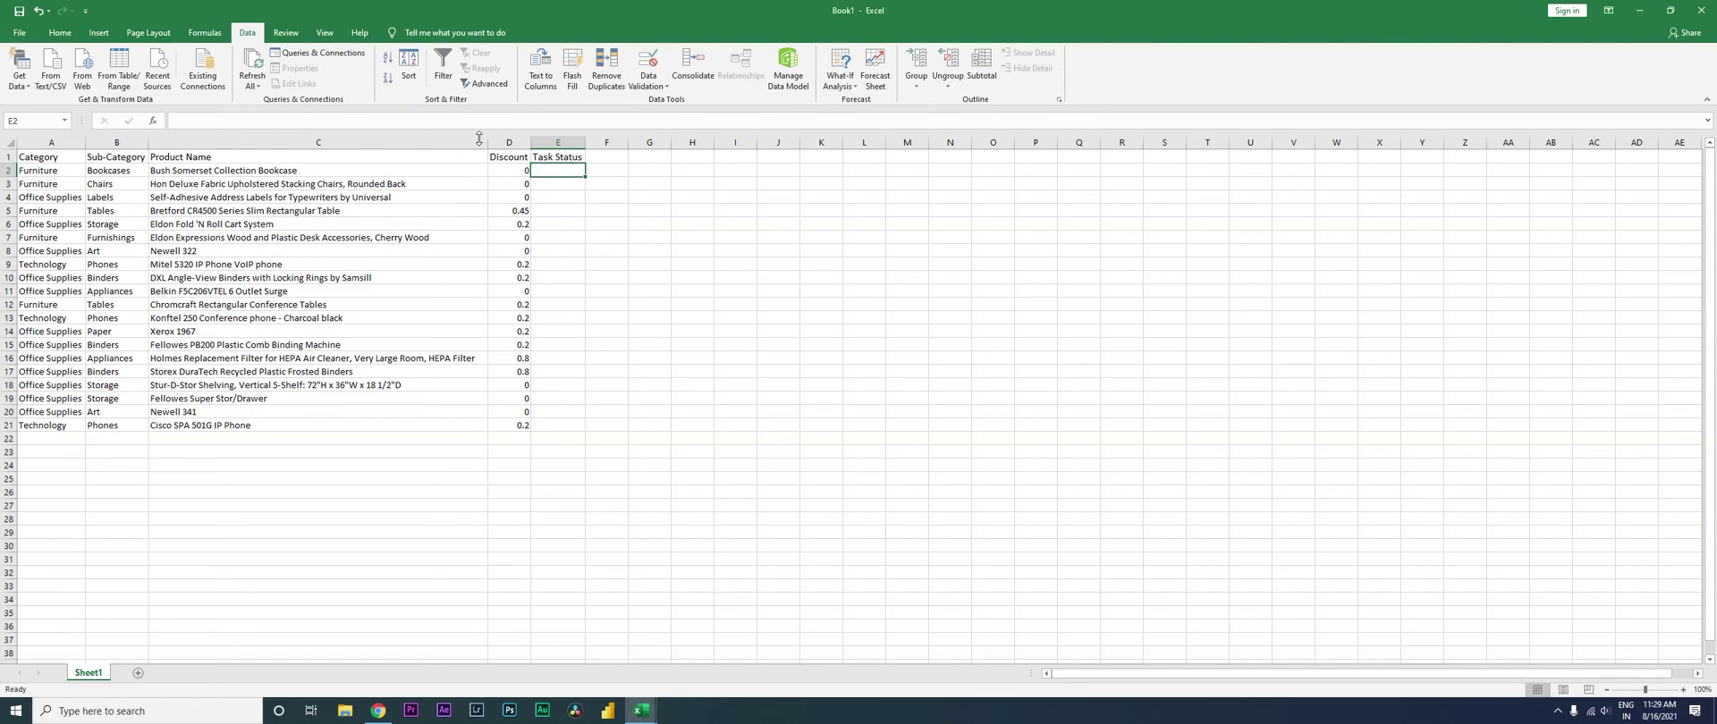
click(653, 90)
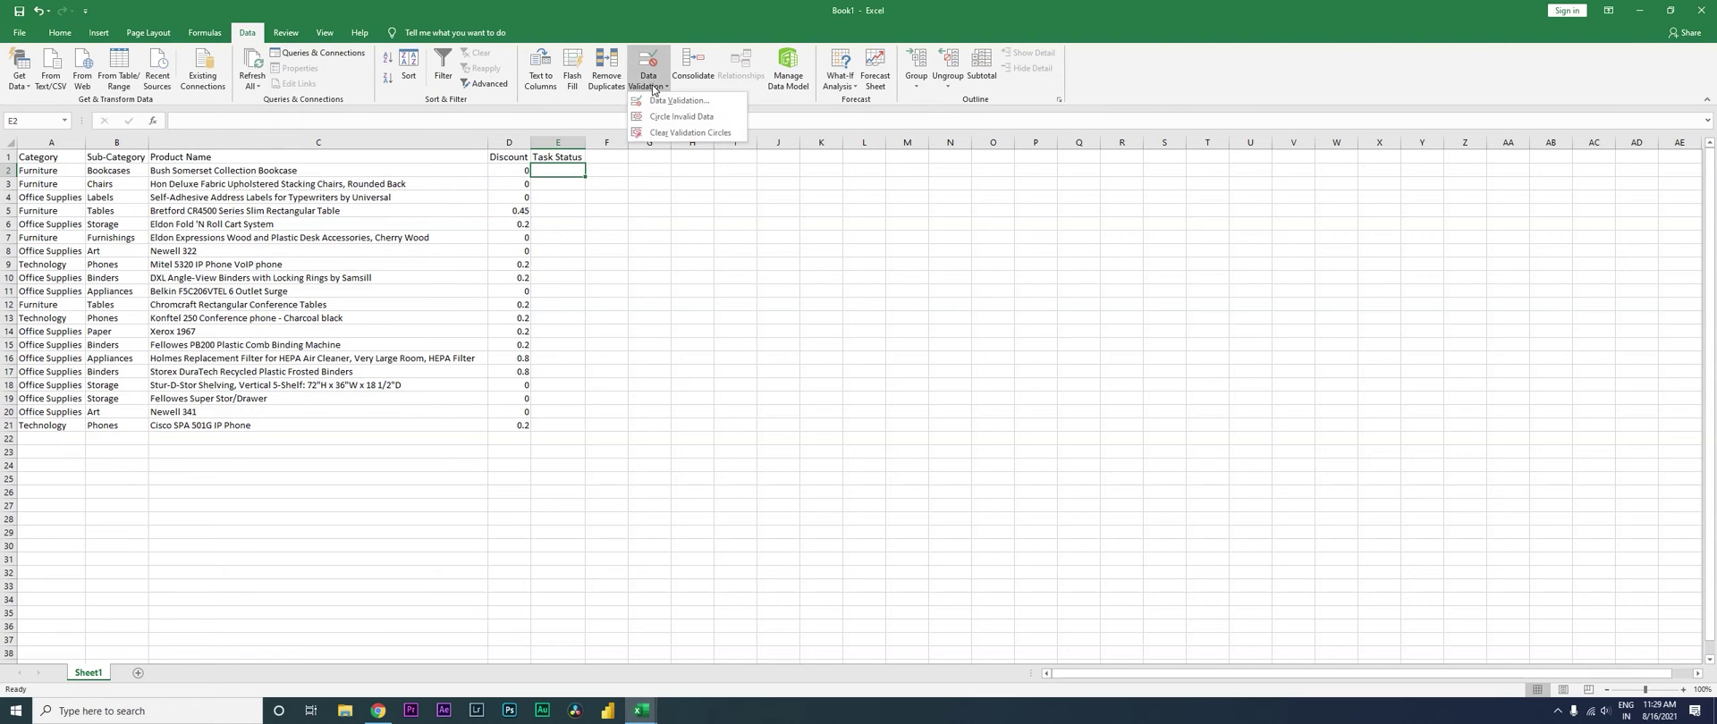
click(679, 101)
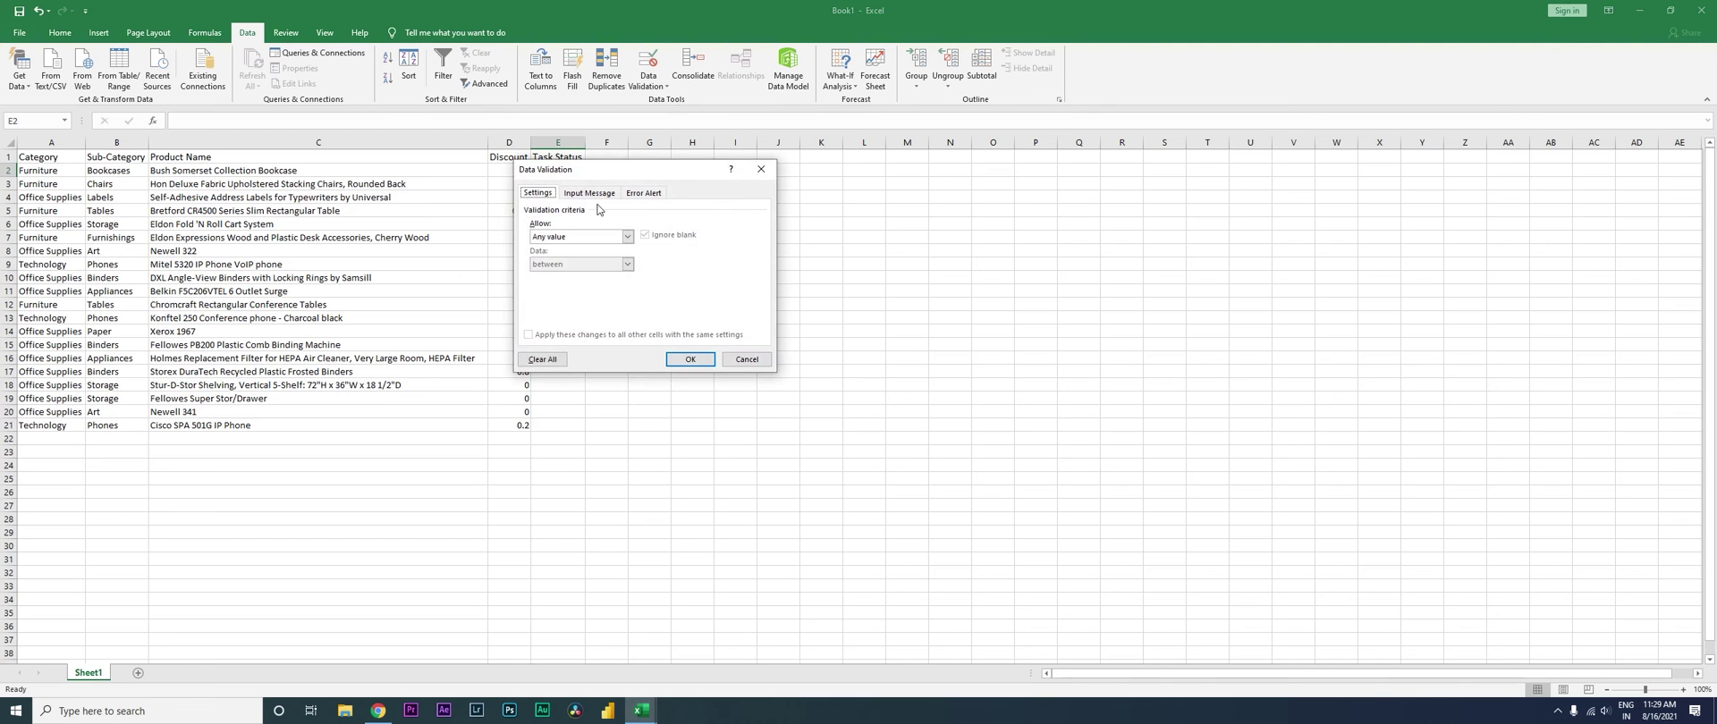
click(582, 237)
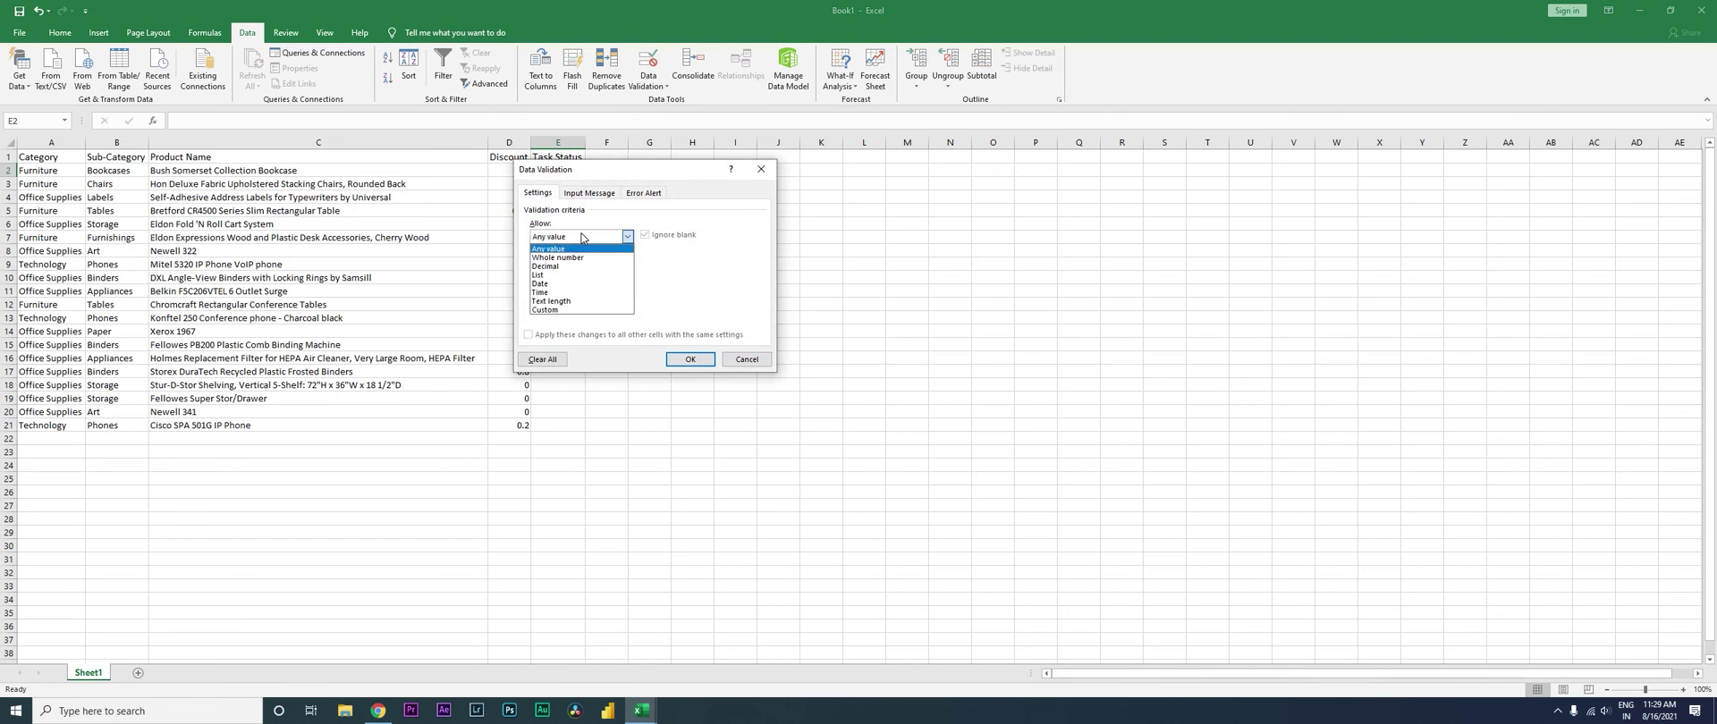
click(560, 276)
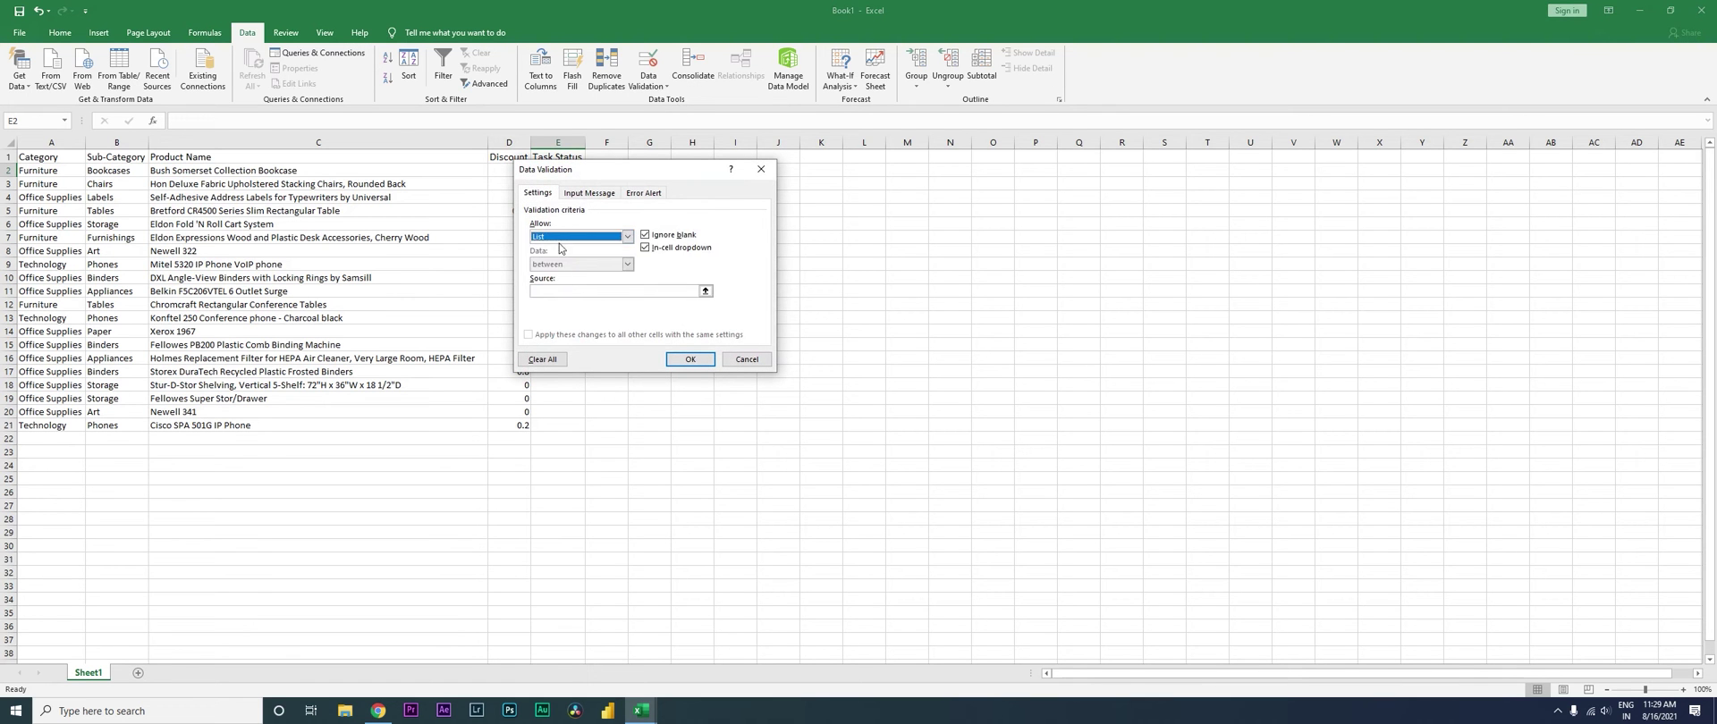
click(571, 293)
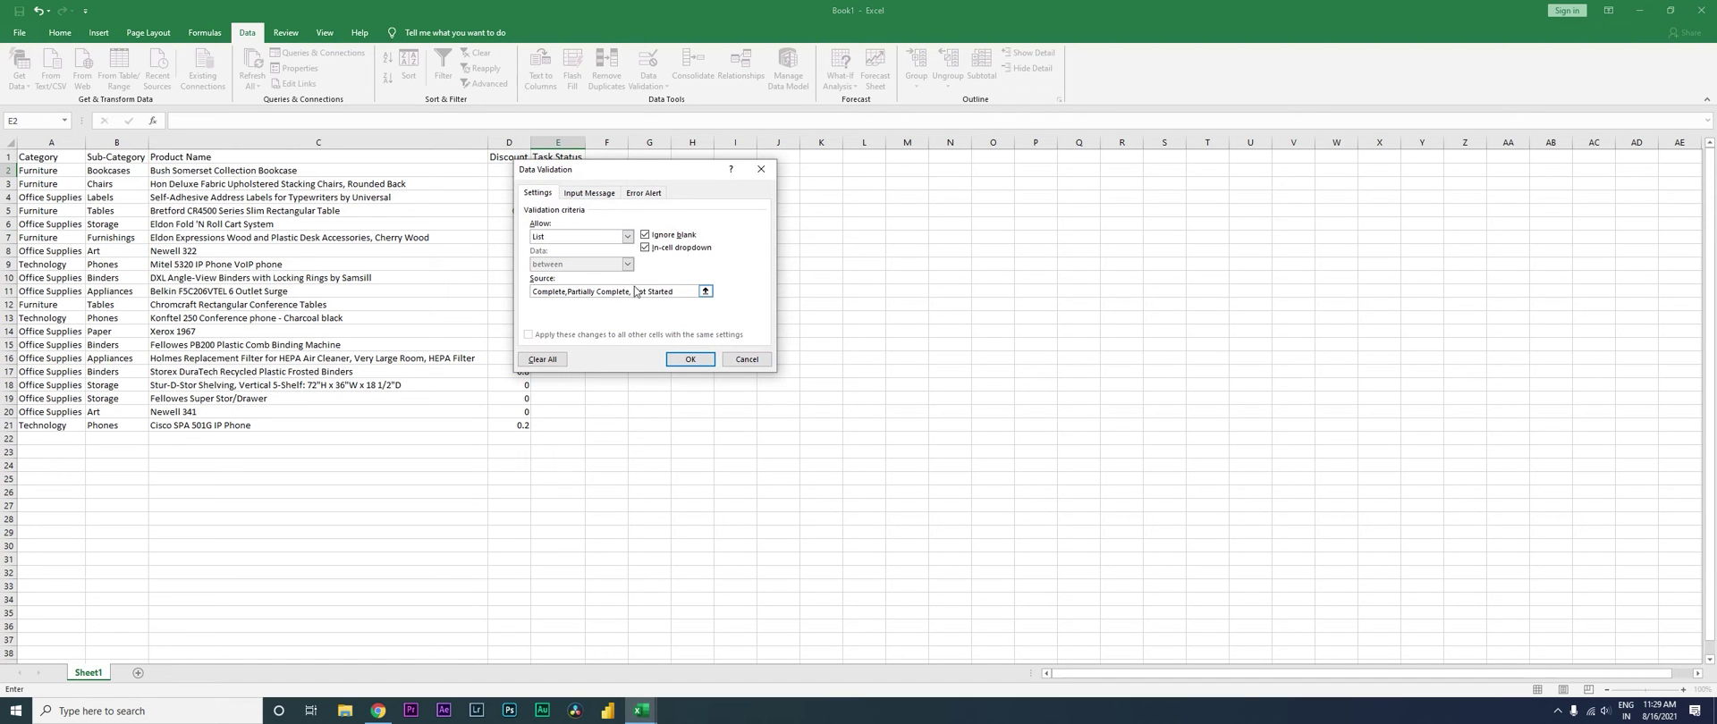
key(BackSpace)
click(711, 360)
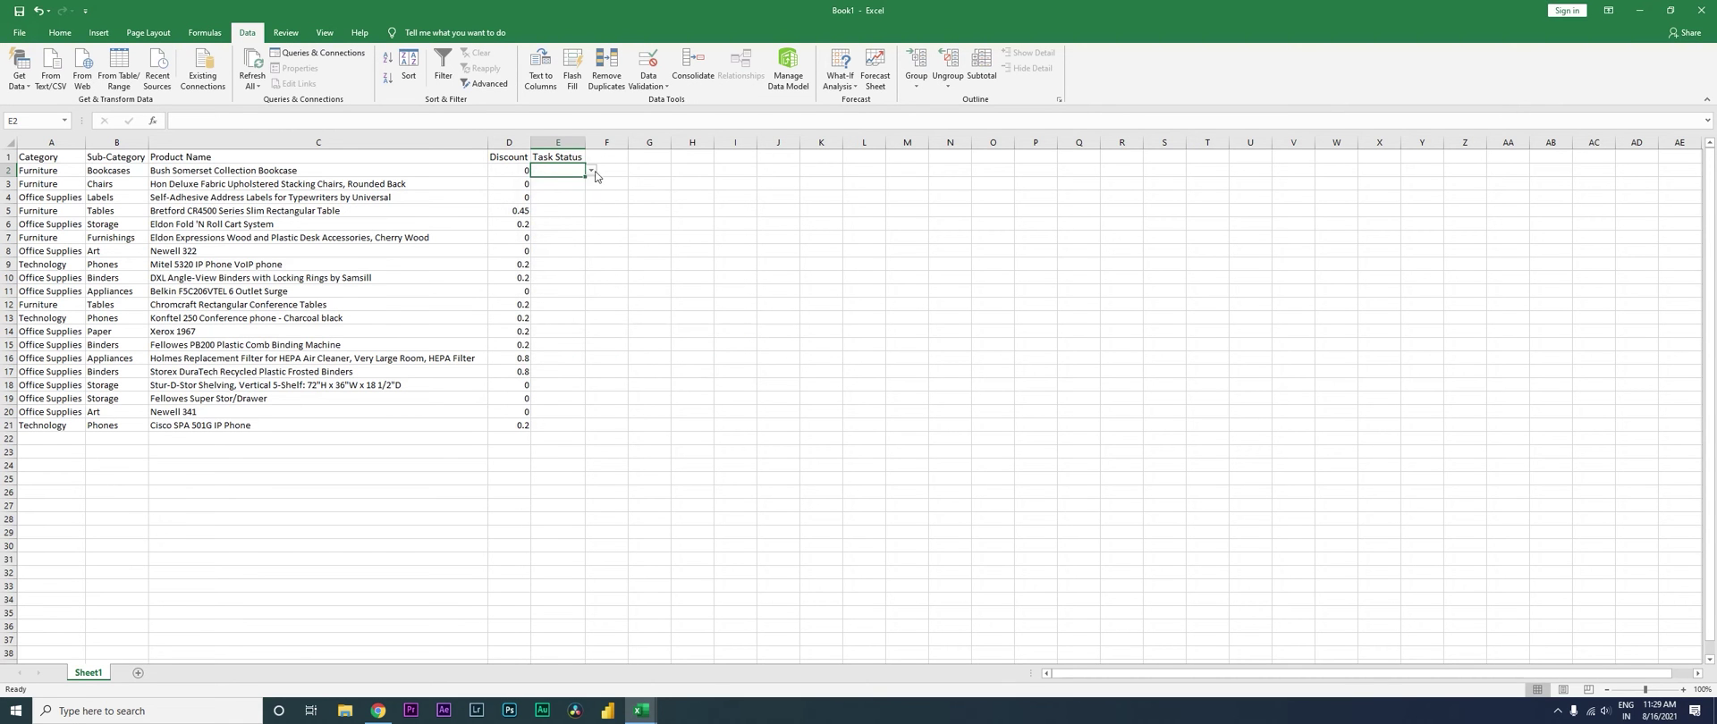
Step: Set E2 to Not Started and paste it, with its dropdown, into E3:E21
click(591, 170)
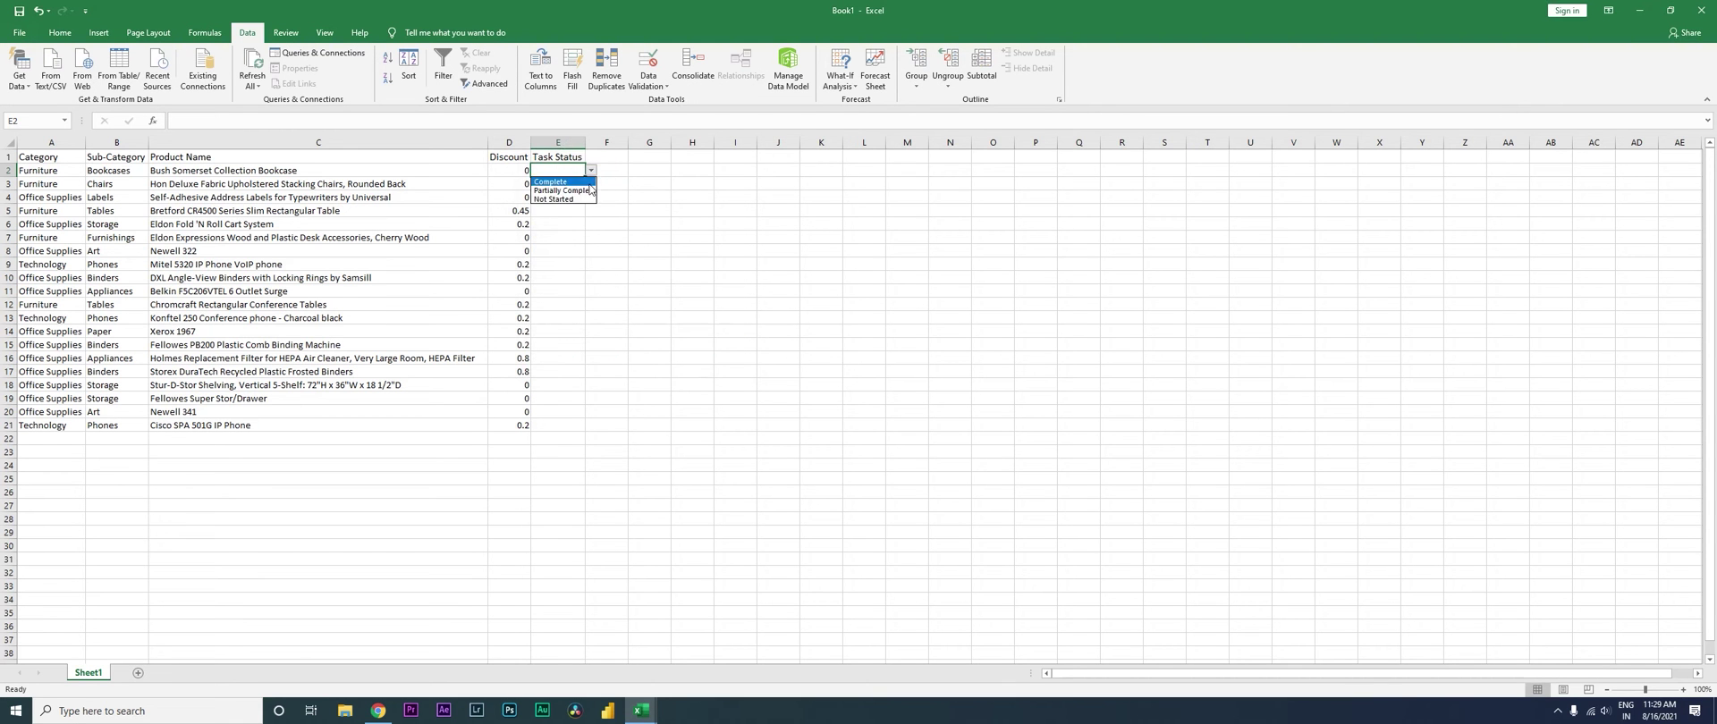
click(580, 205)
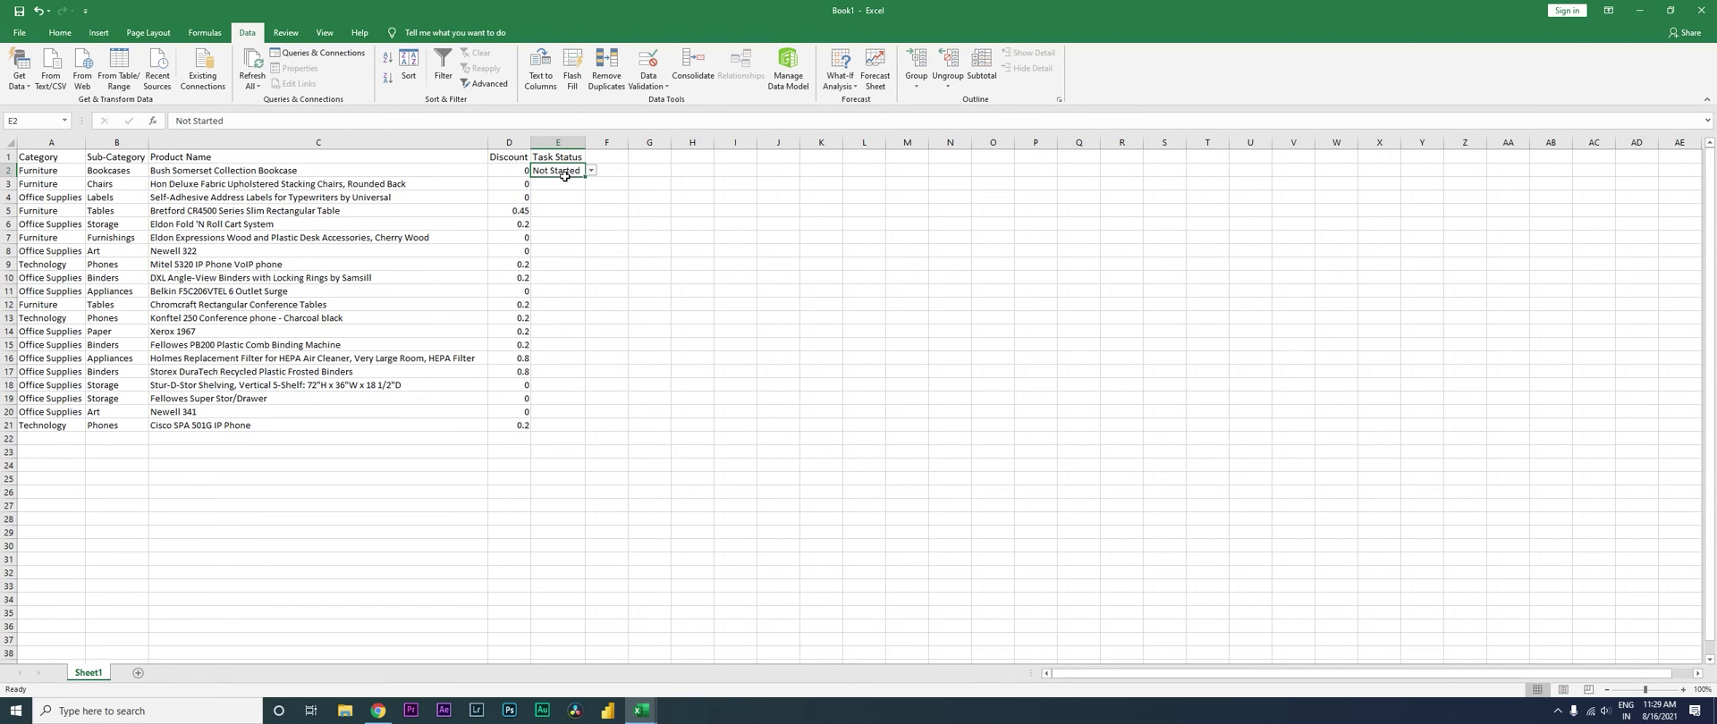
key(ctrl+c)
drag(565, 185, 580, 430)
key(ctrl+v)
key(Escape)
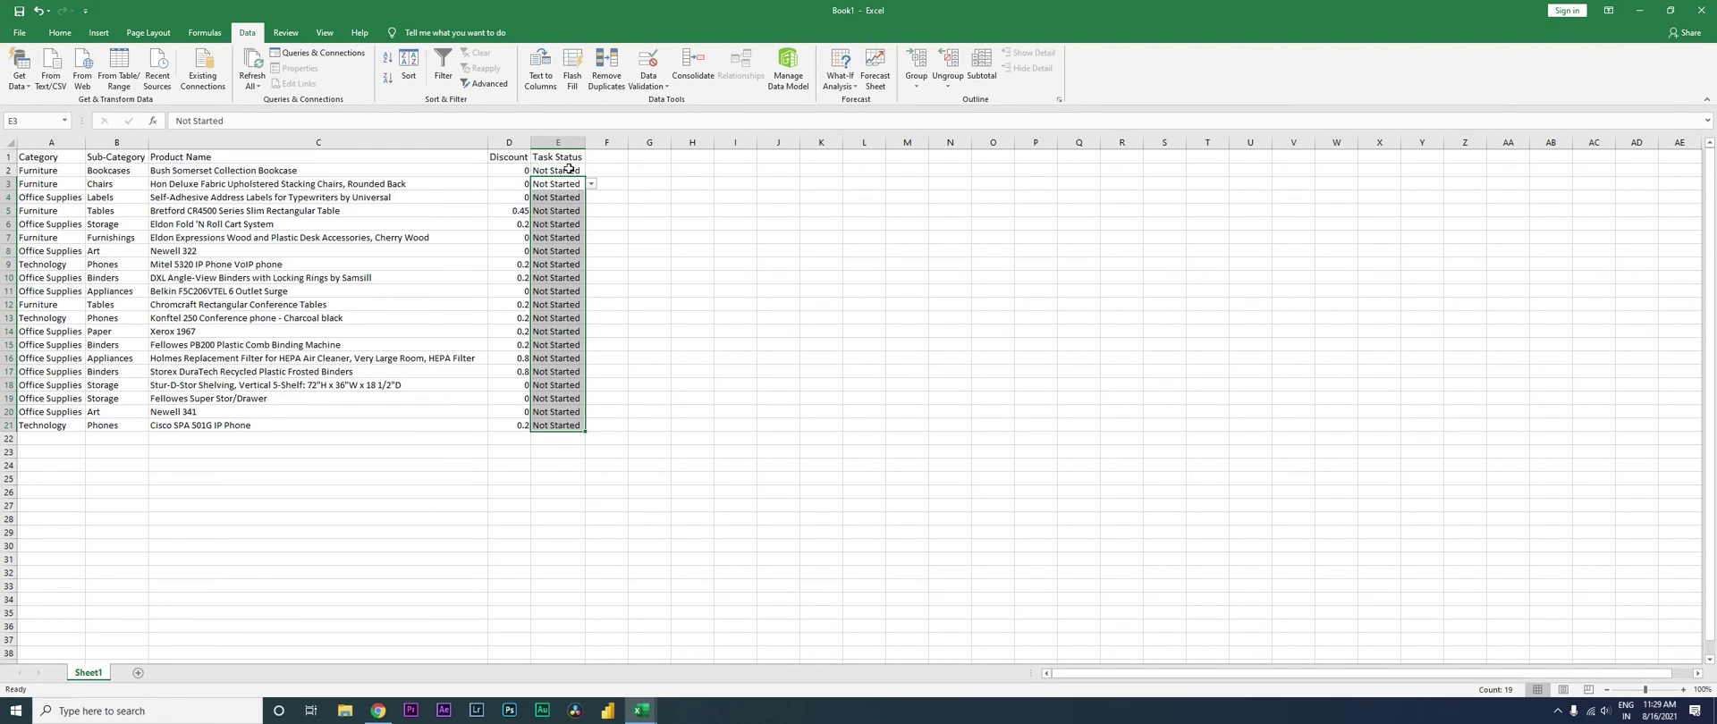
Step: Clear the pasted Not Started values from E3:E21, keeping the dropdowns
click(568, 172)
drag(577, 191, 586, 430)
key(Delete)
click(585, 429)
Step: Check that E3 and E2 offer the status dropdown, leaving E2 as Not Started
key(ctrl+Up)
key(Down)
key(alt+Down)
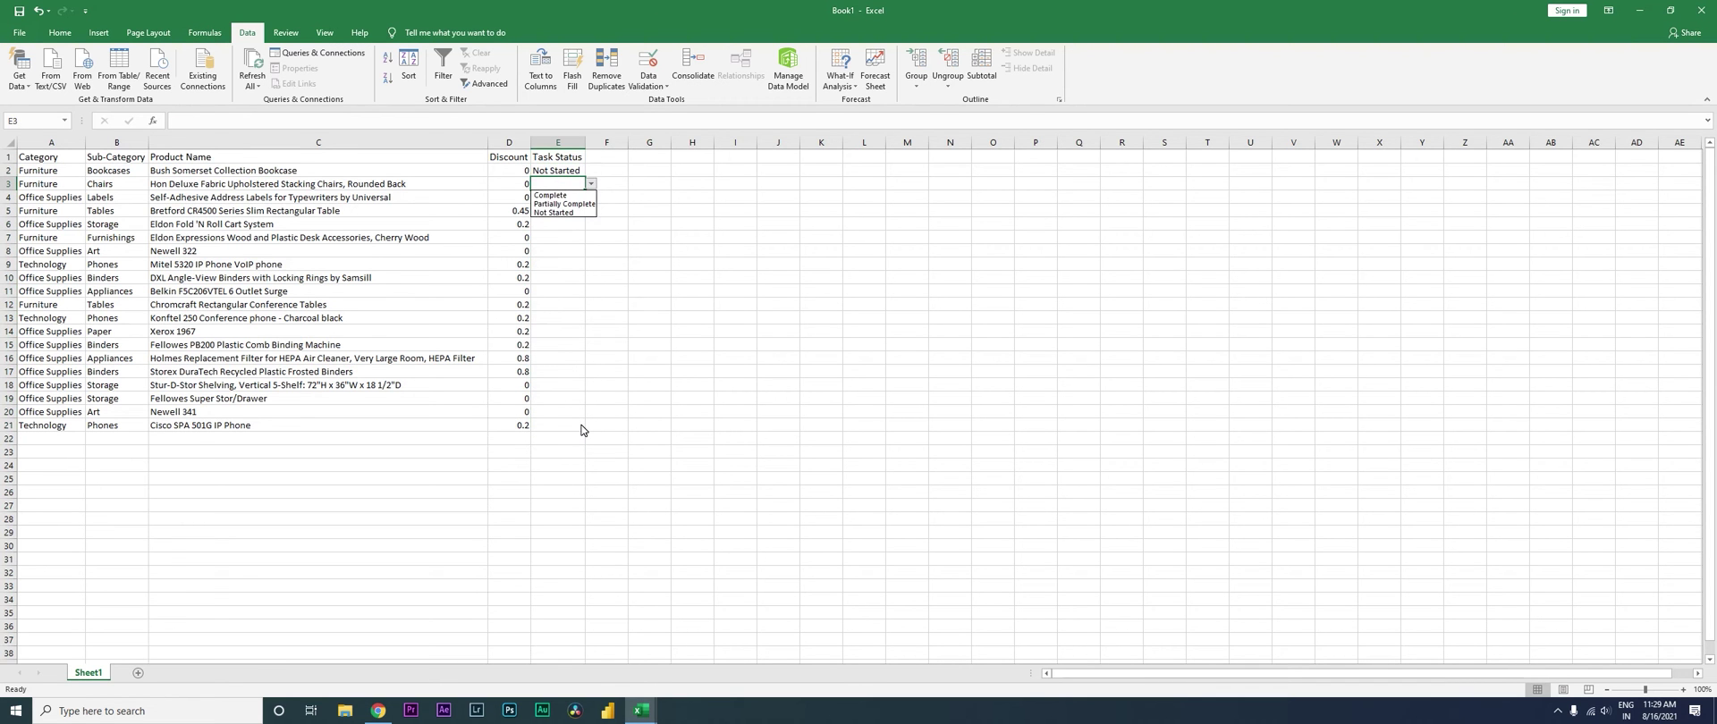
key(Escape)
key(Down)
key(Down)
key(Down)
key(Up)
key(Up)
key(Up)
key(Up)
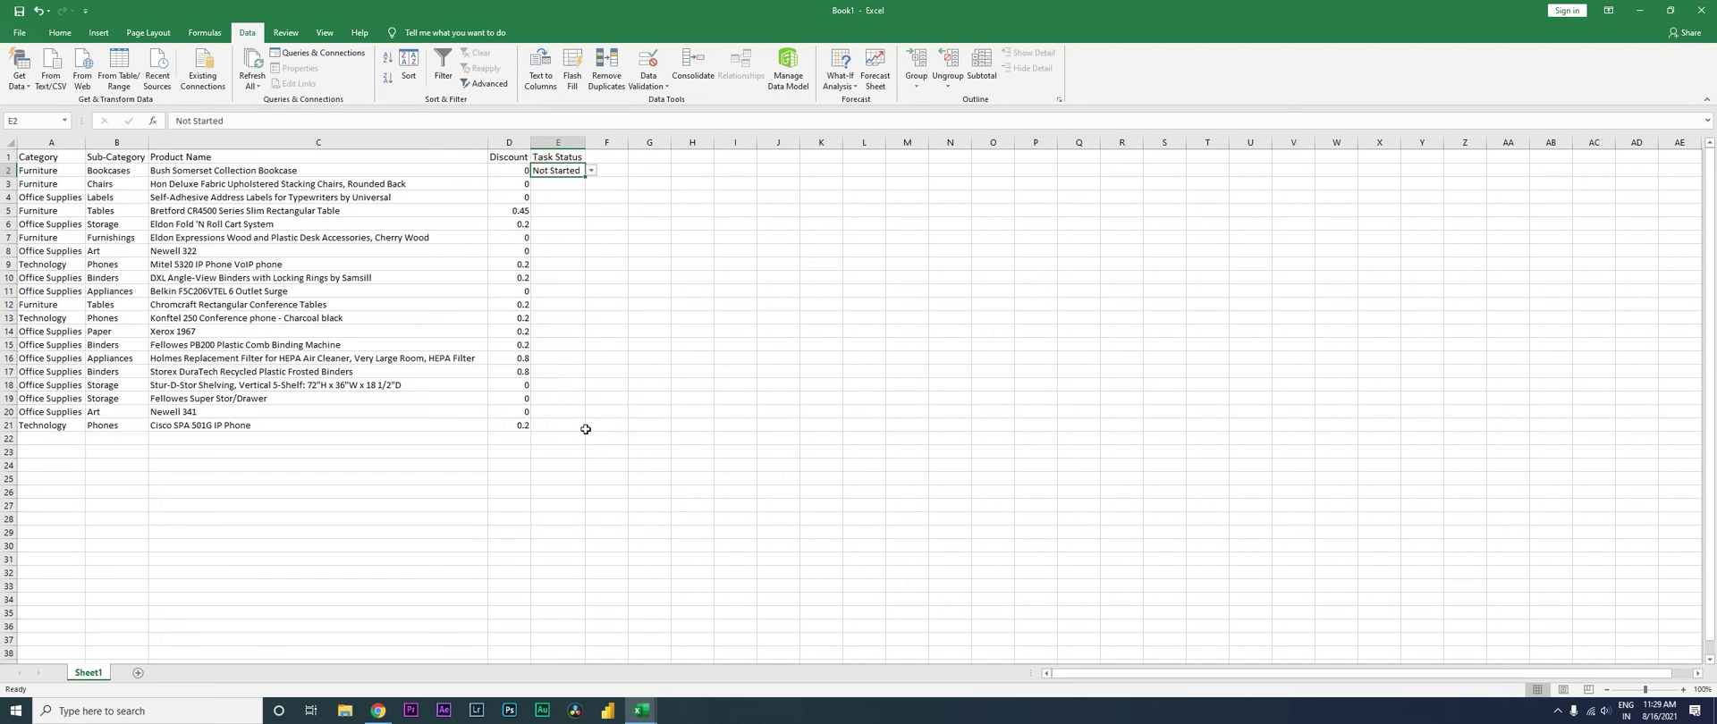
key(alt+Down)
key(Escape)
scroll(411, 67, up, 4)
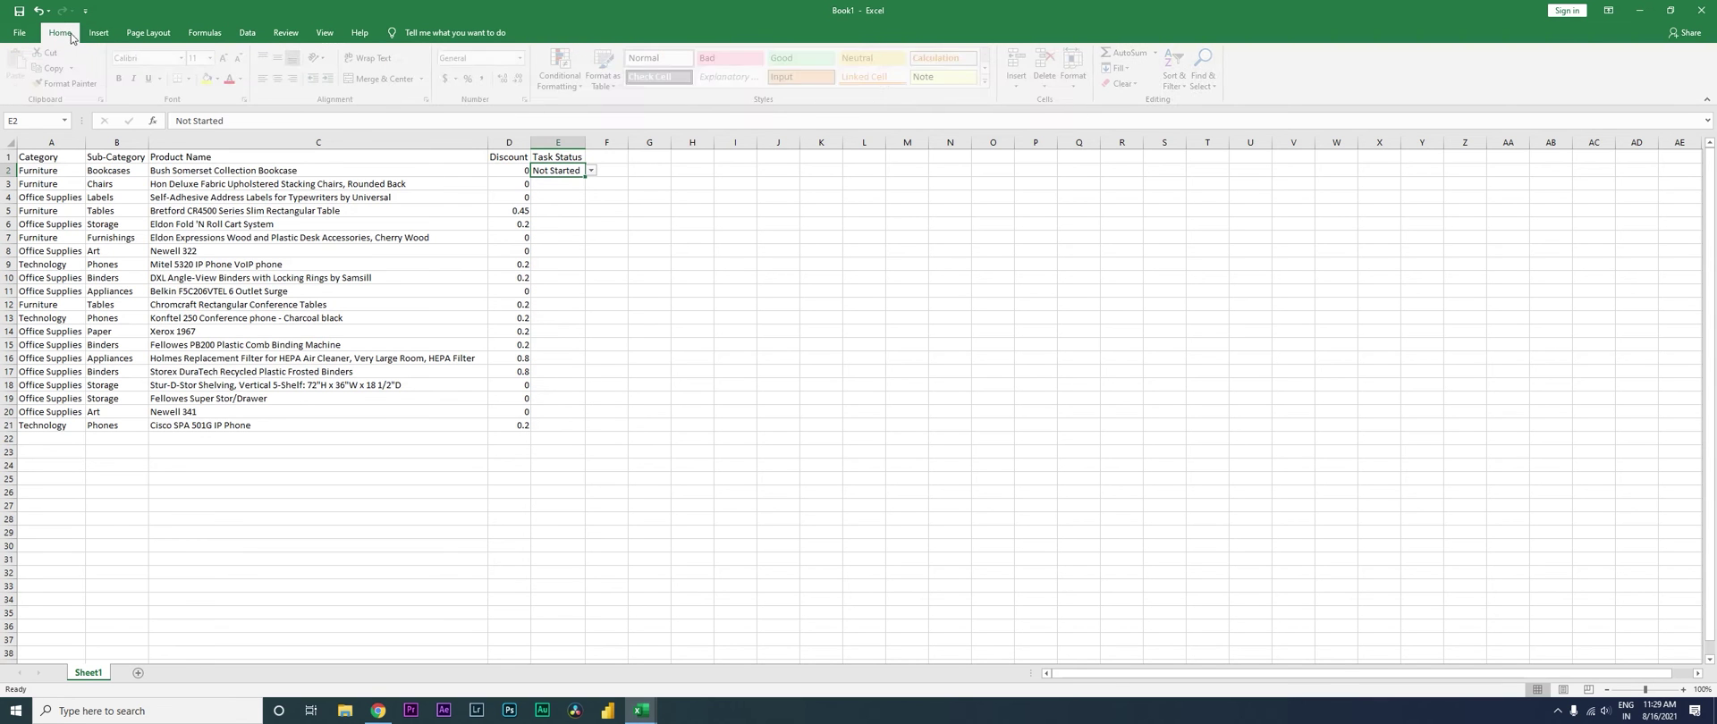
Step: Enter Not Started in E4 via autocomplete and pick Complete for E8 from its dropdown
click(566, 198)
click(590, 197)
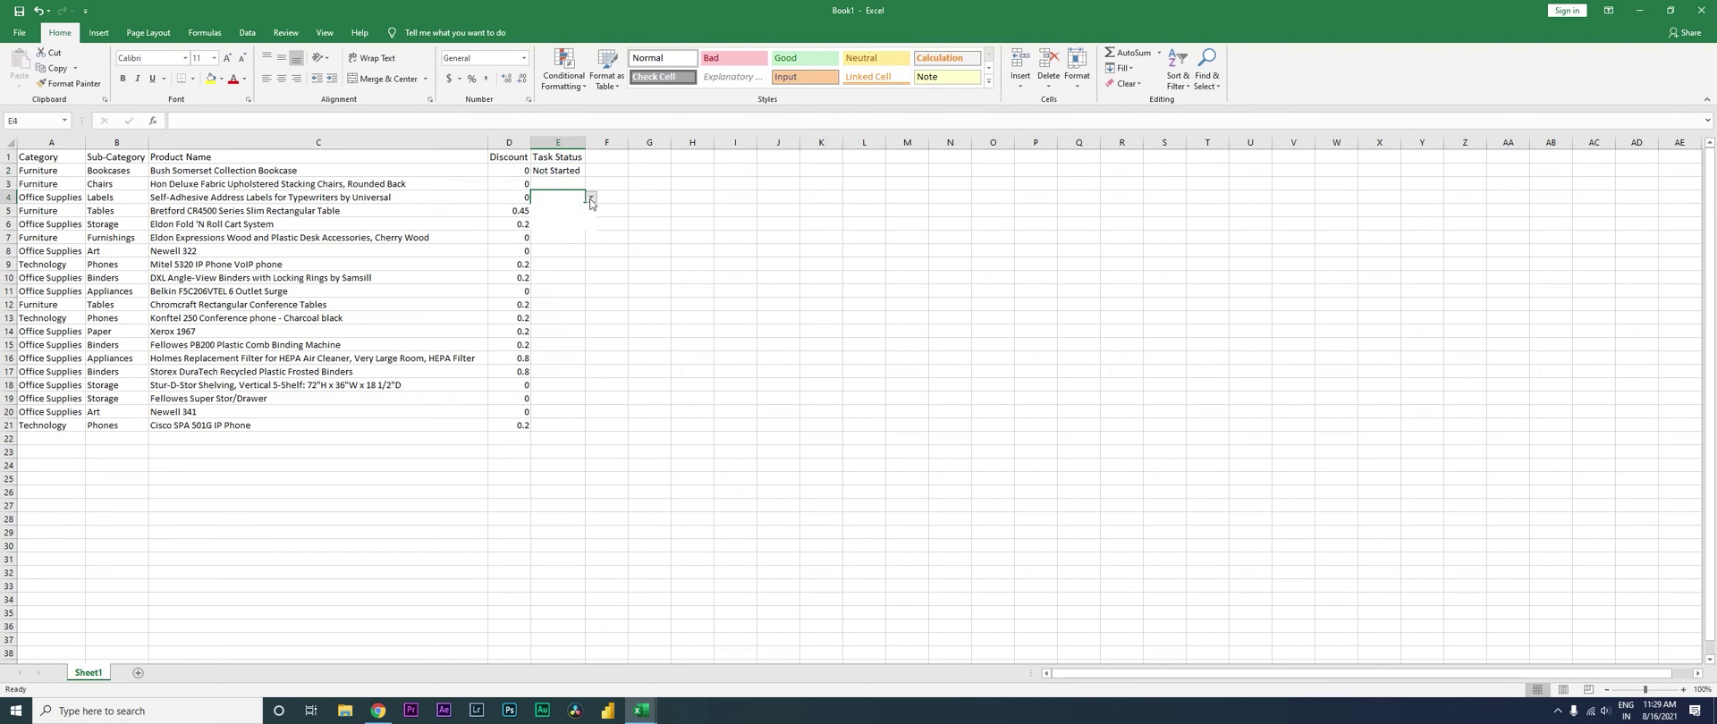
key(Escape)
text(Not Started)
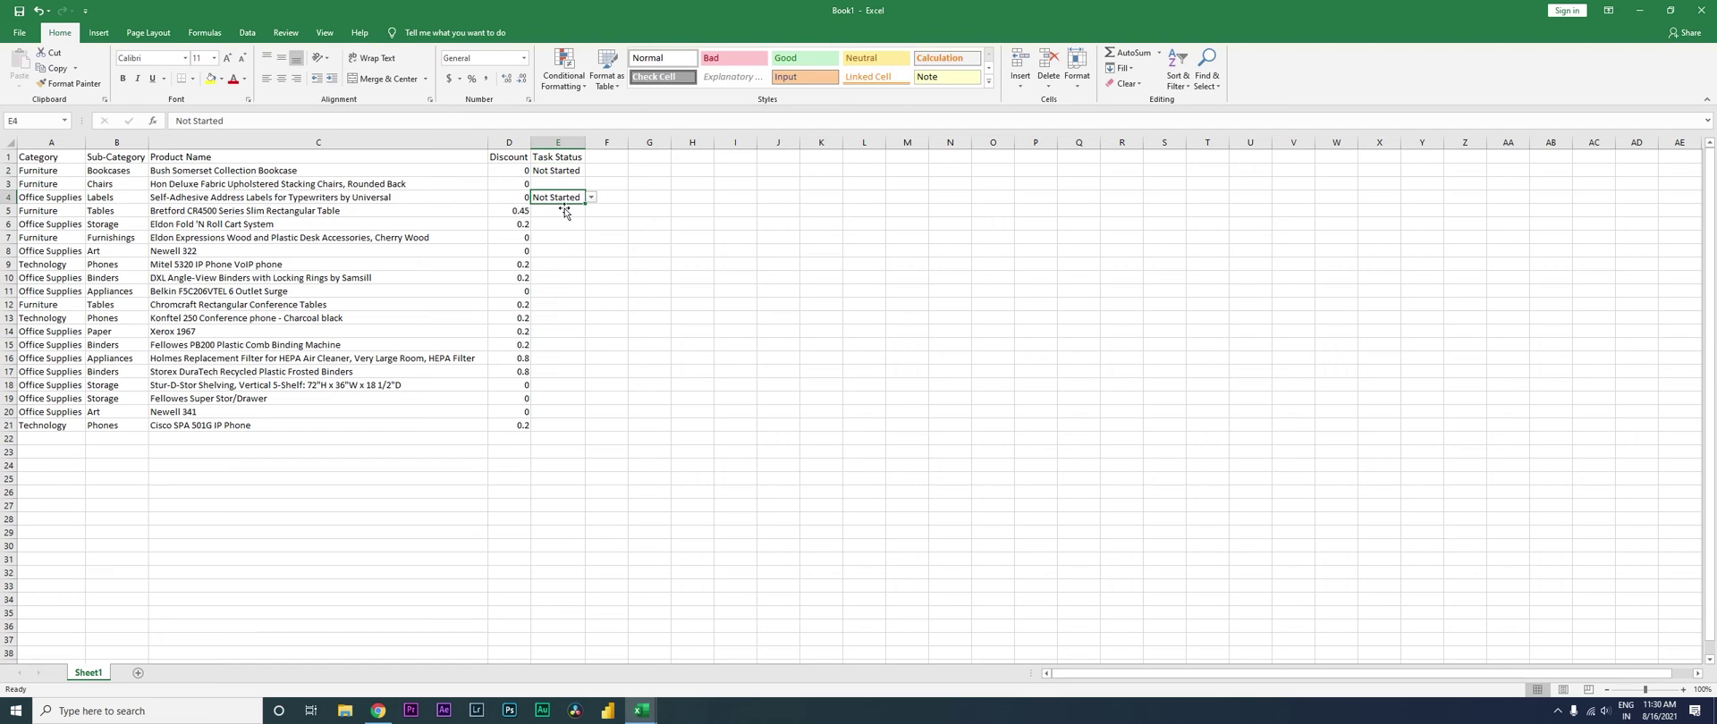
click(567, 256)
click(590, 250)
click(559, 271)
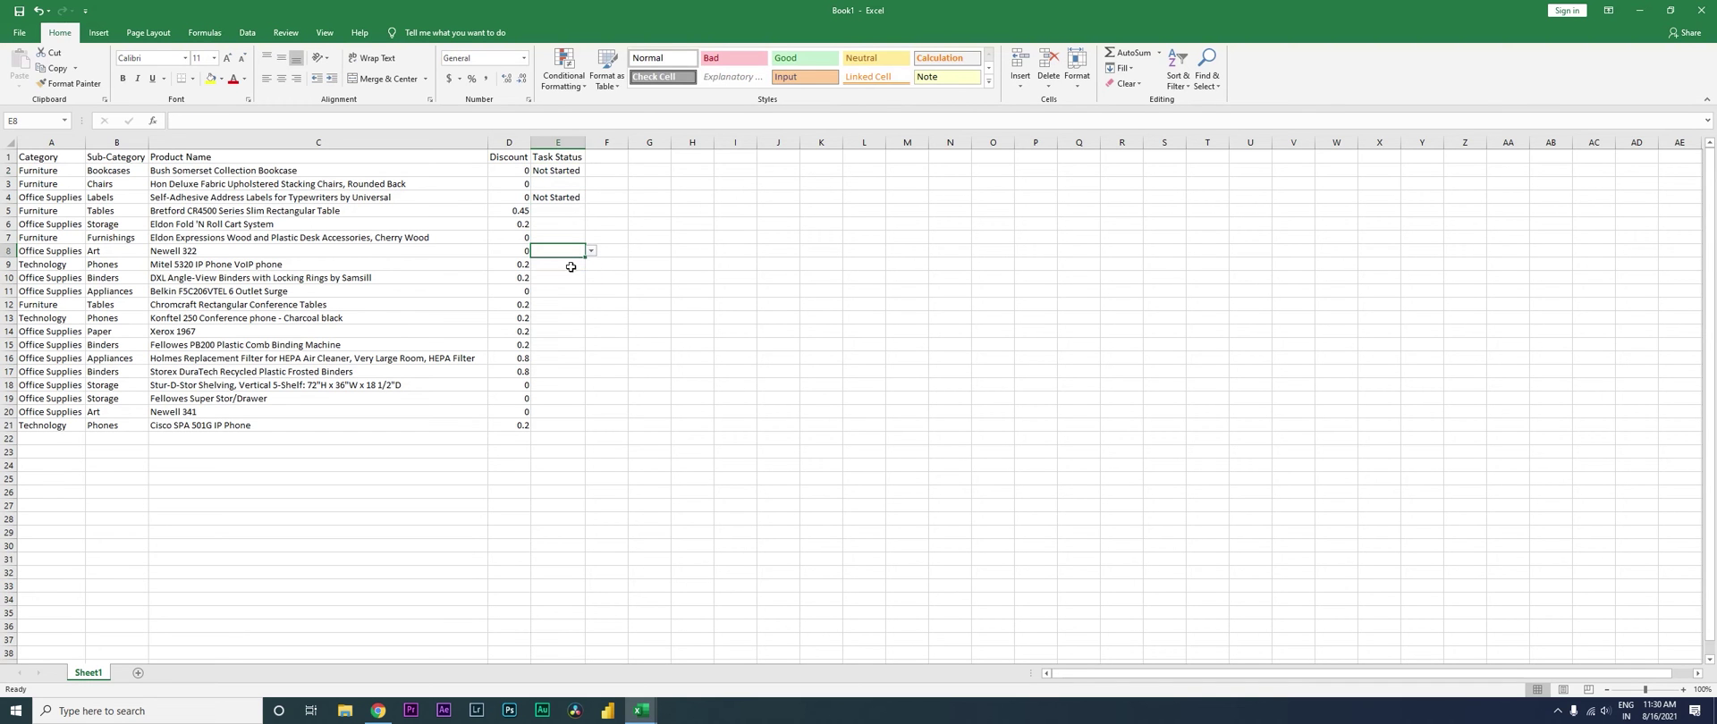
click(569, 169)
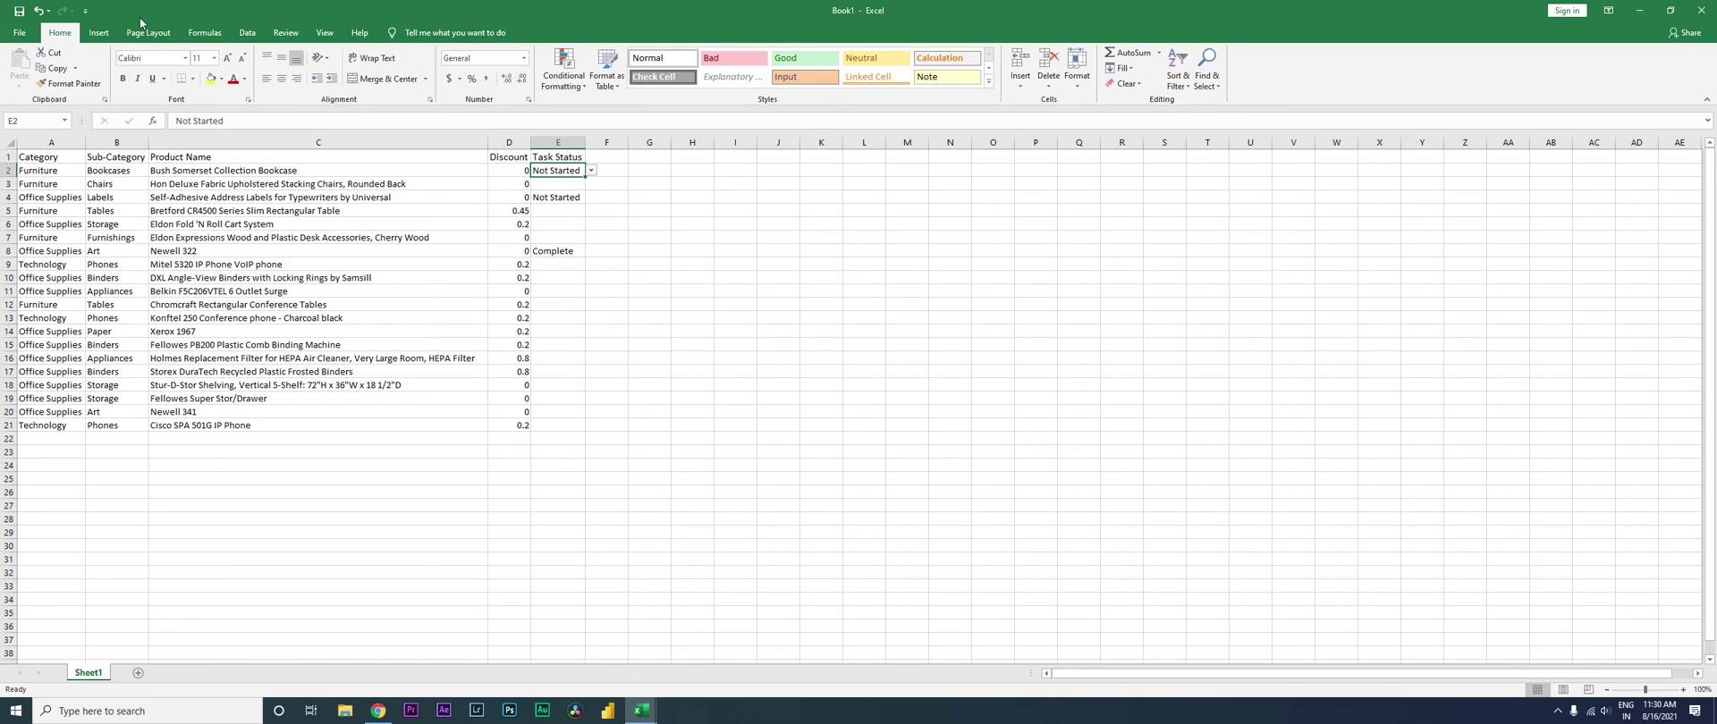
click(576, 93)
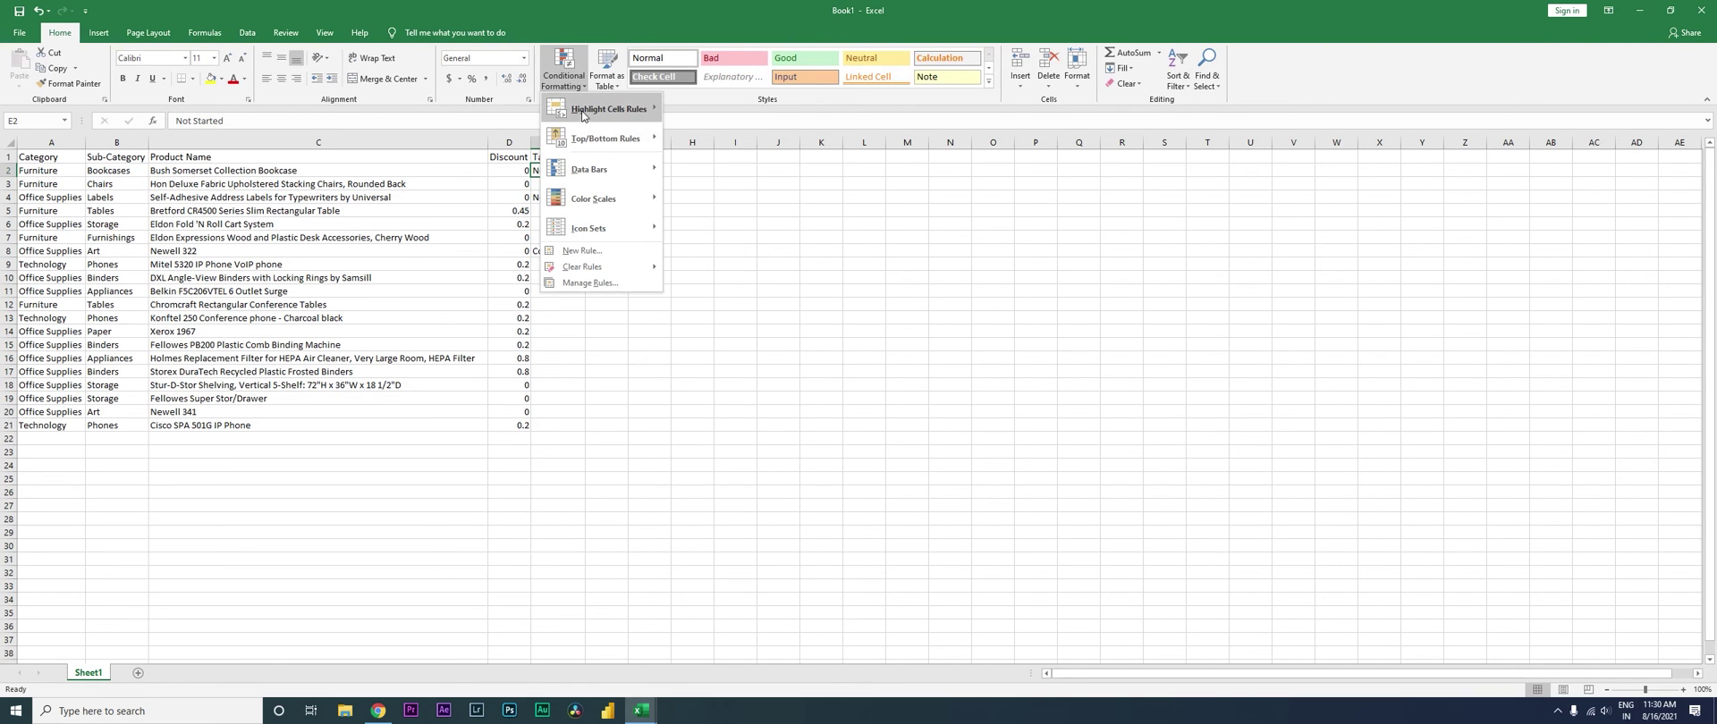
Step: Start an Equal To highlight rule for 'Complete' using a custom format
mouse_move(583, 115)
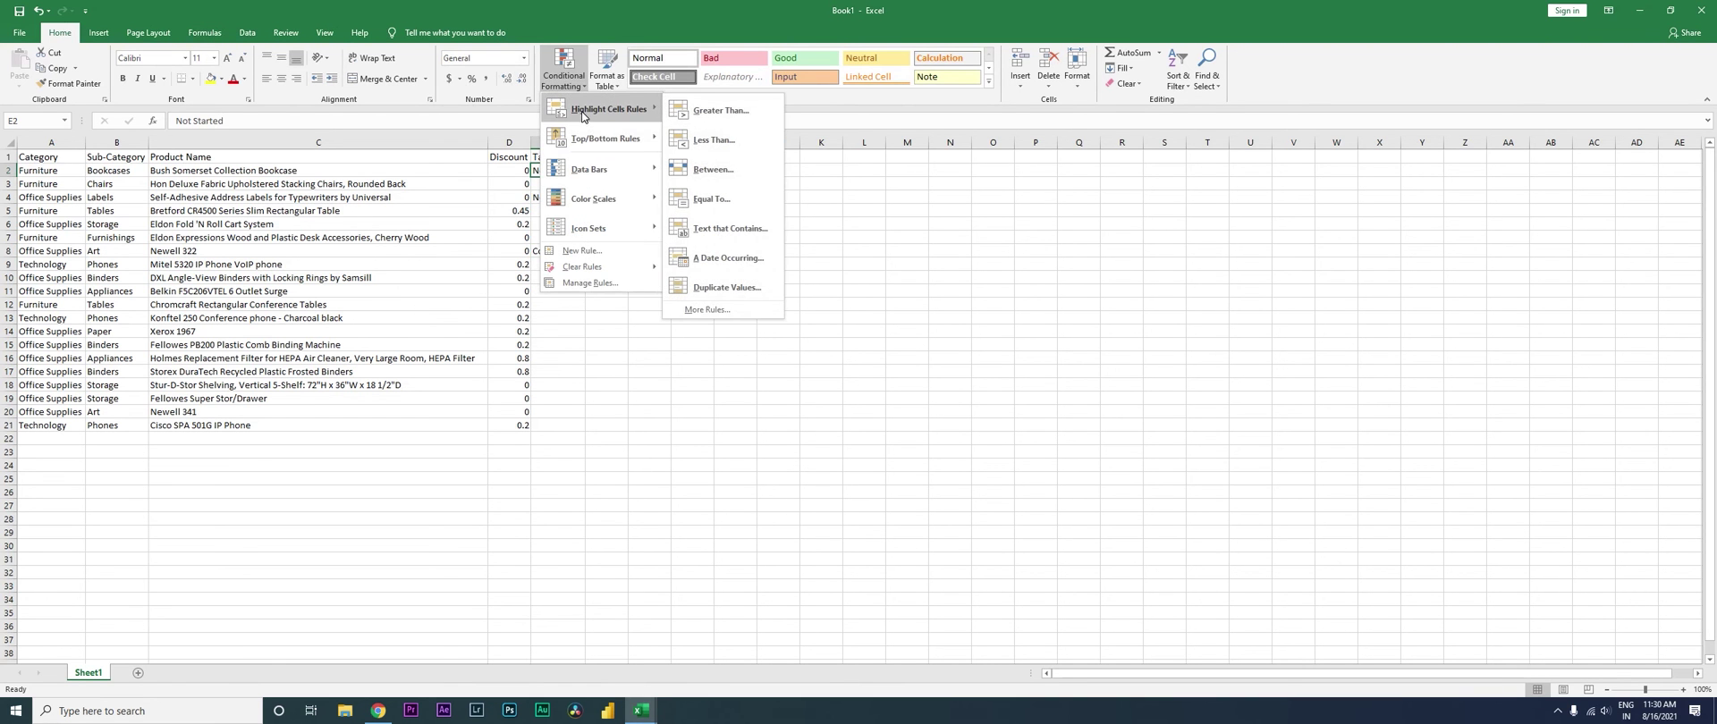
click(710, 200)
text(Complete)
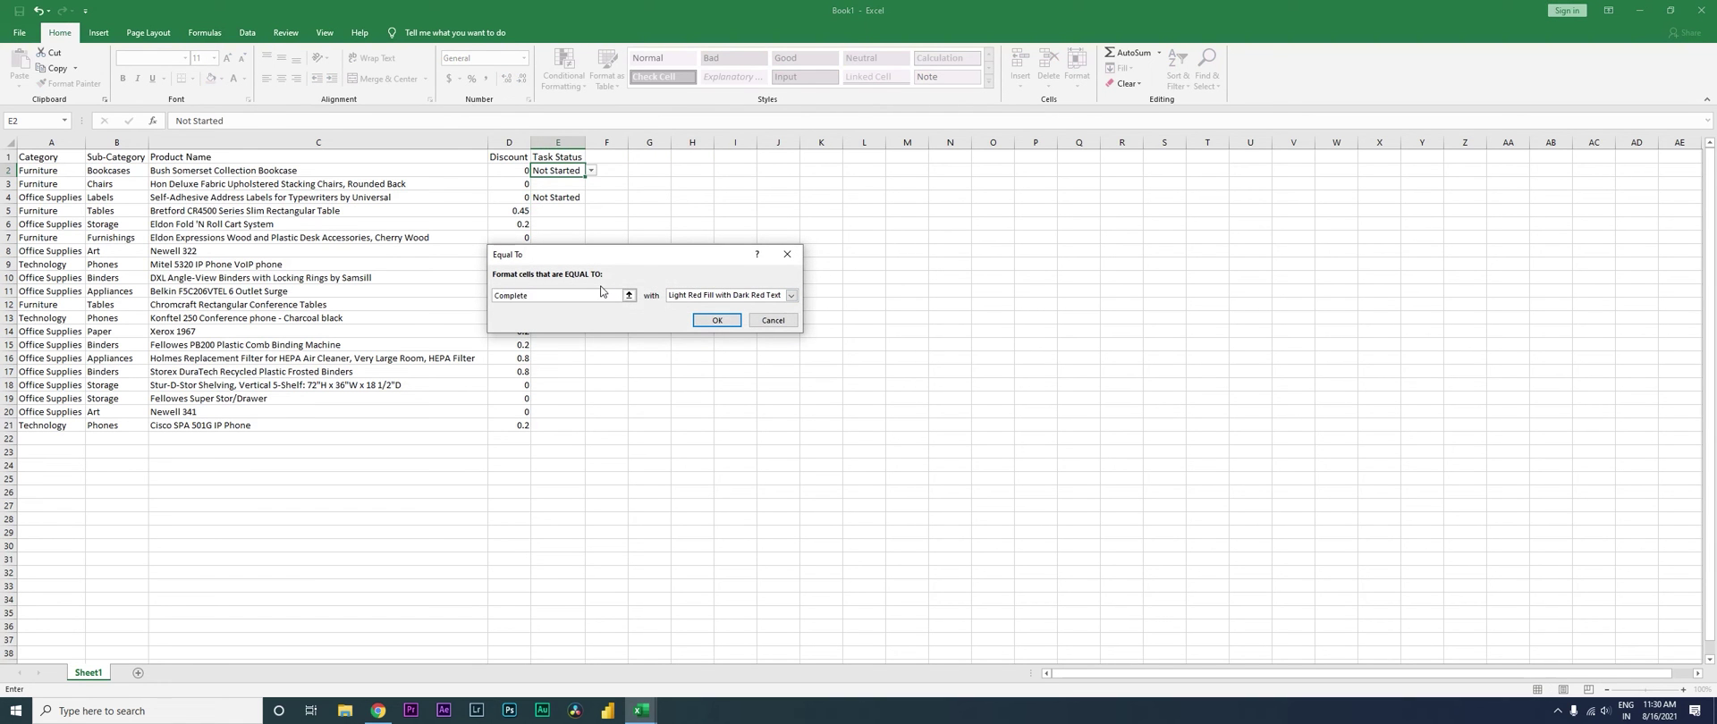
click(791, 295)
click(700, 367)
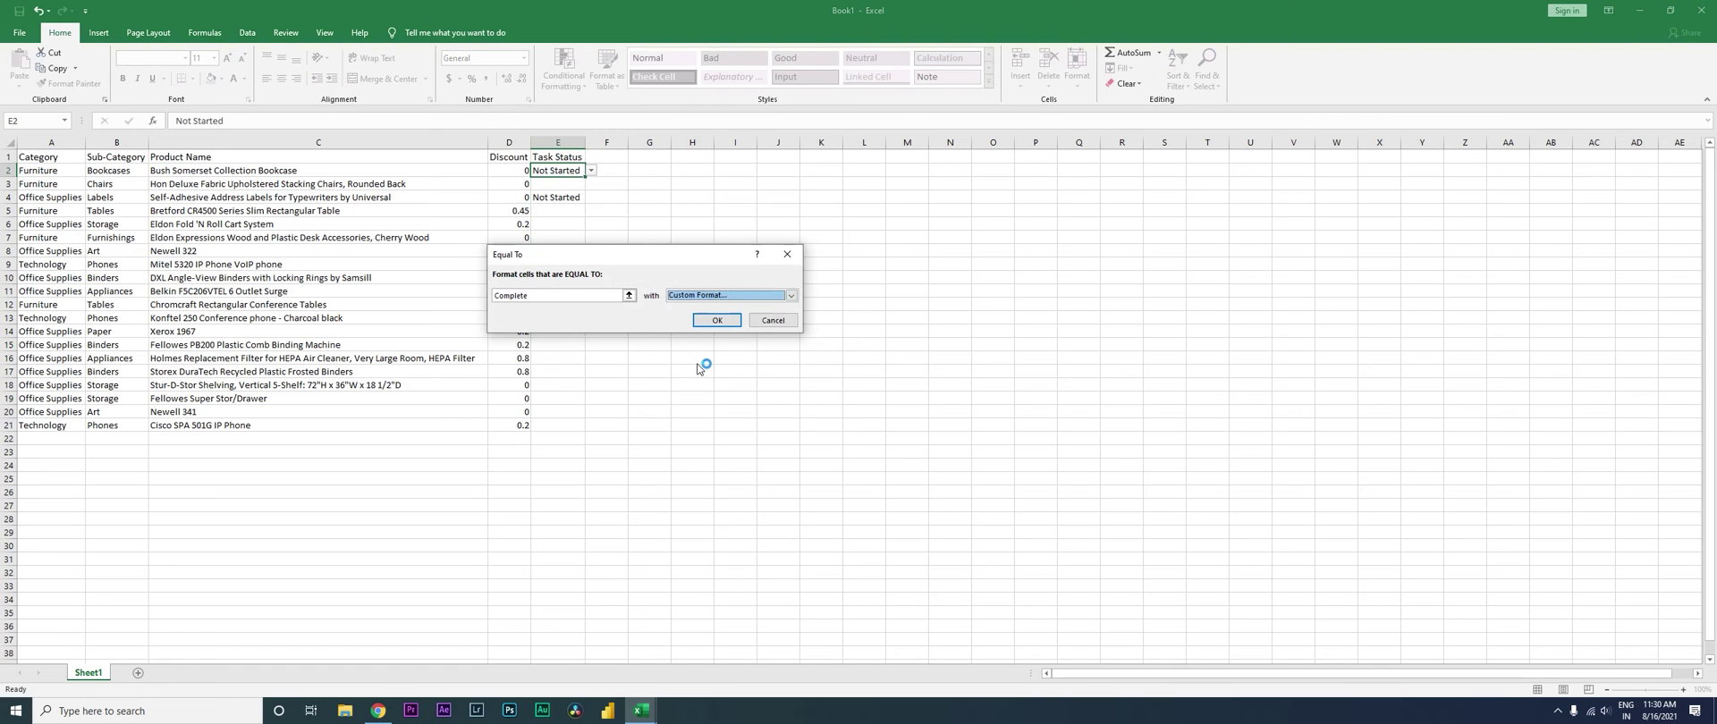
Step: Give the Complete rule a green fill with white text and confirm it
click(601, 127)
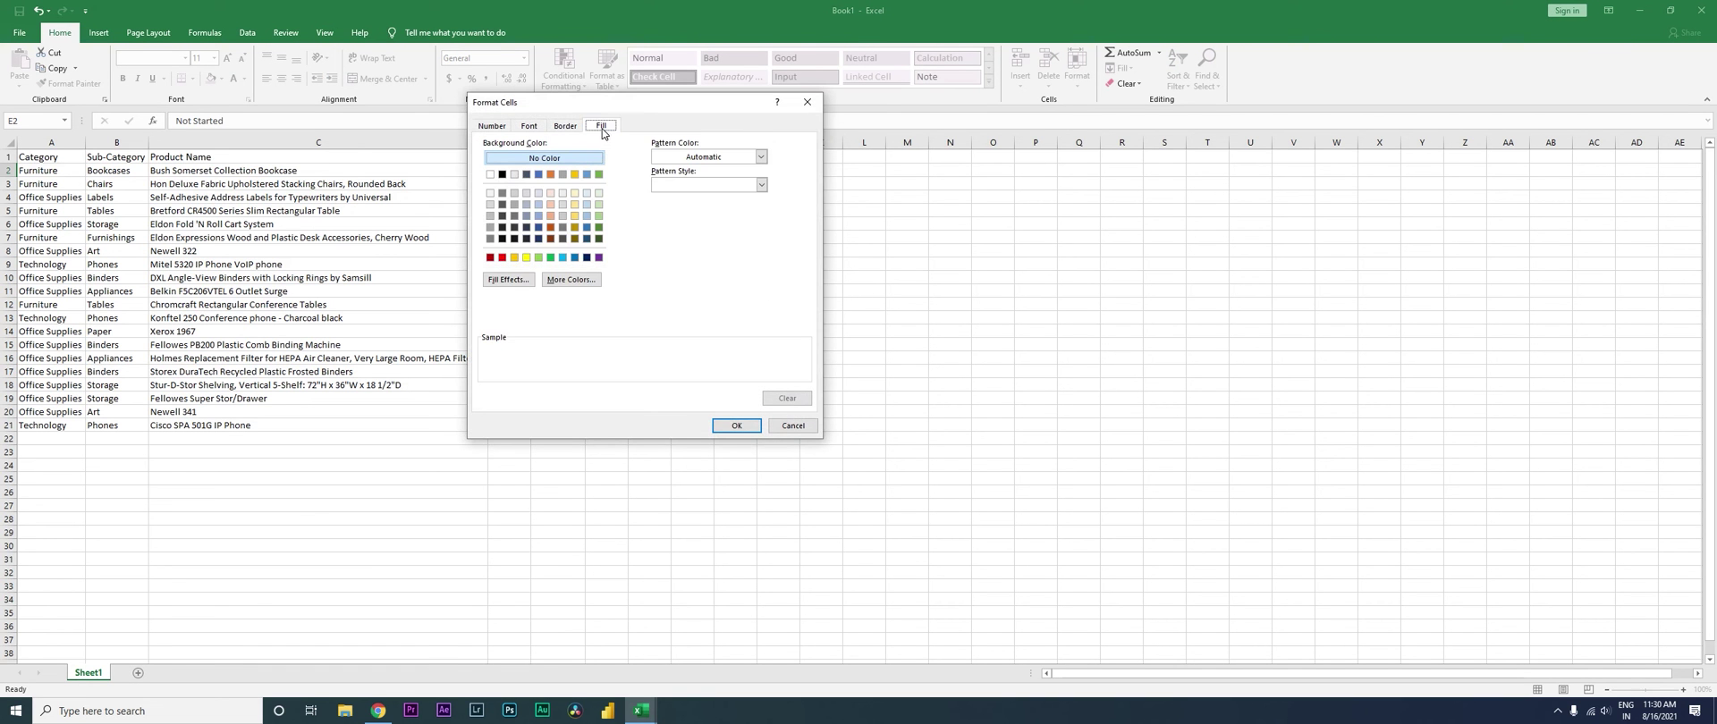
click(551, 257)
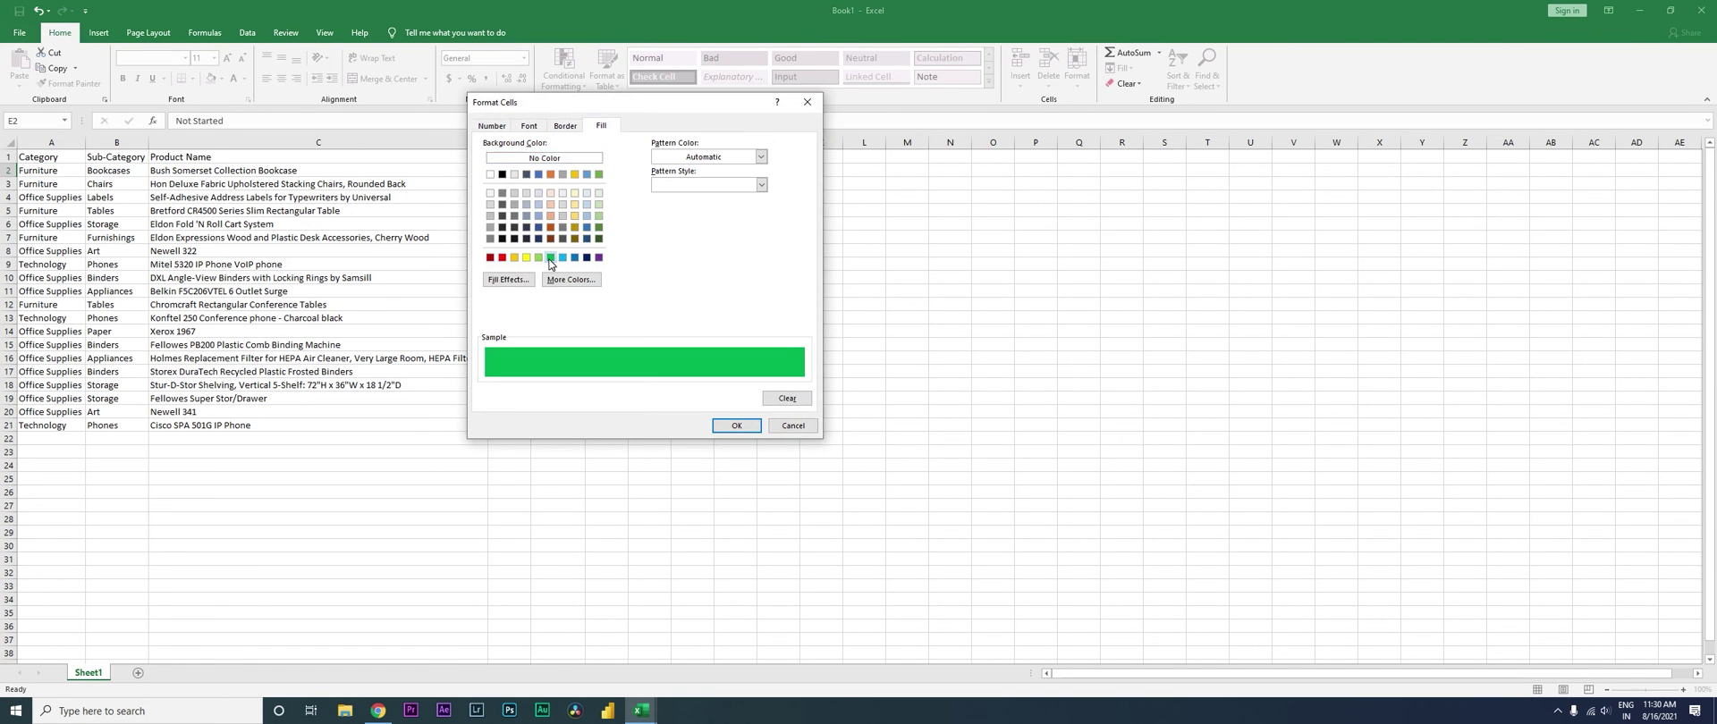
click(532, 126)
click(706, 237)
click(671, 273)
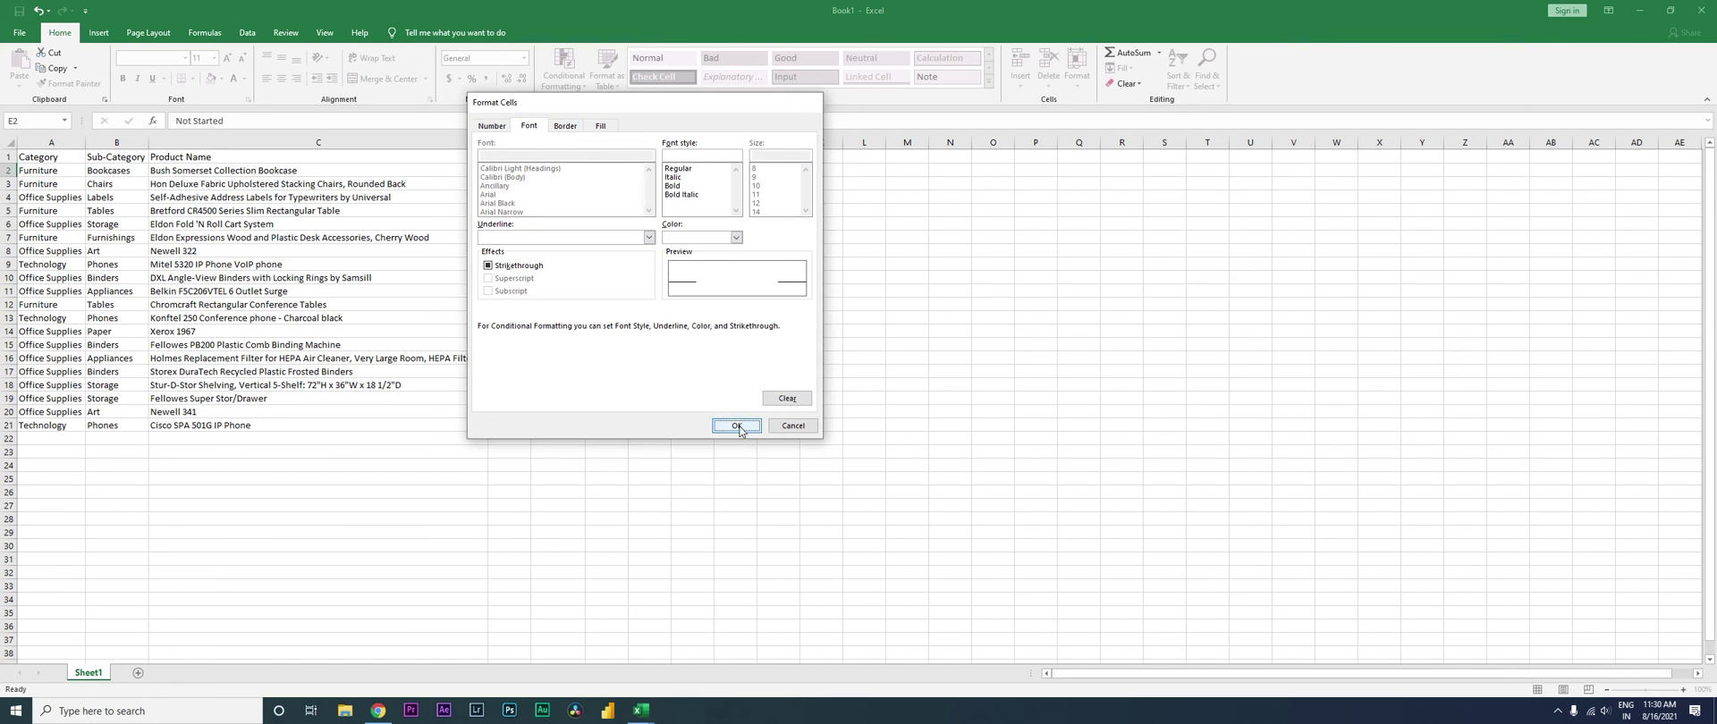
click(737, 425)
click(708, 324)
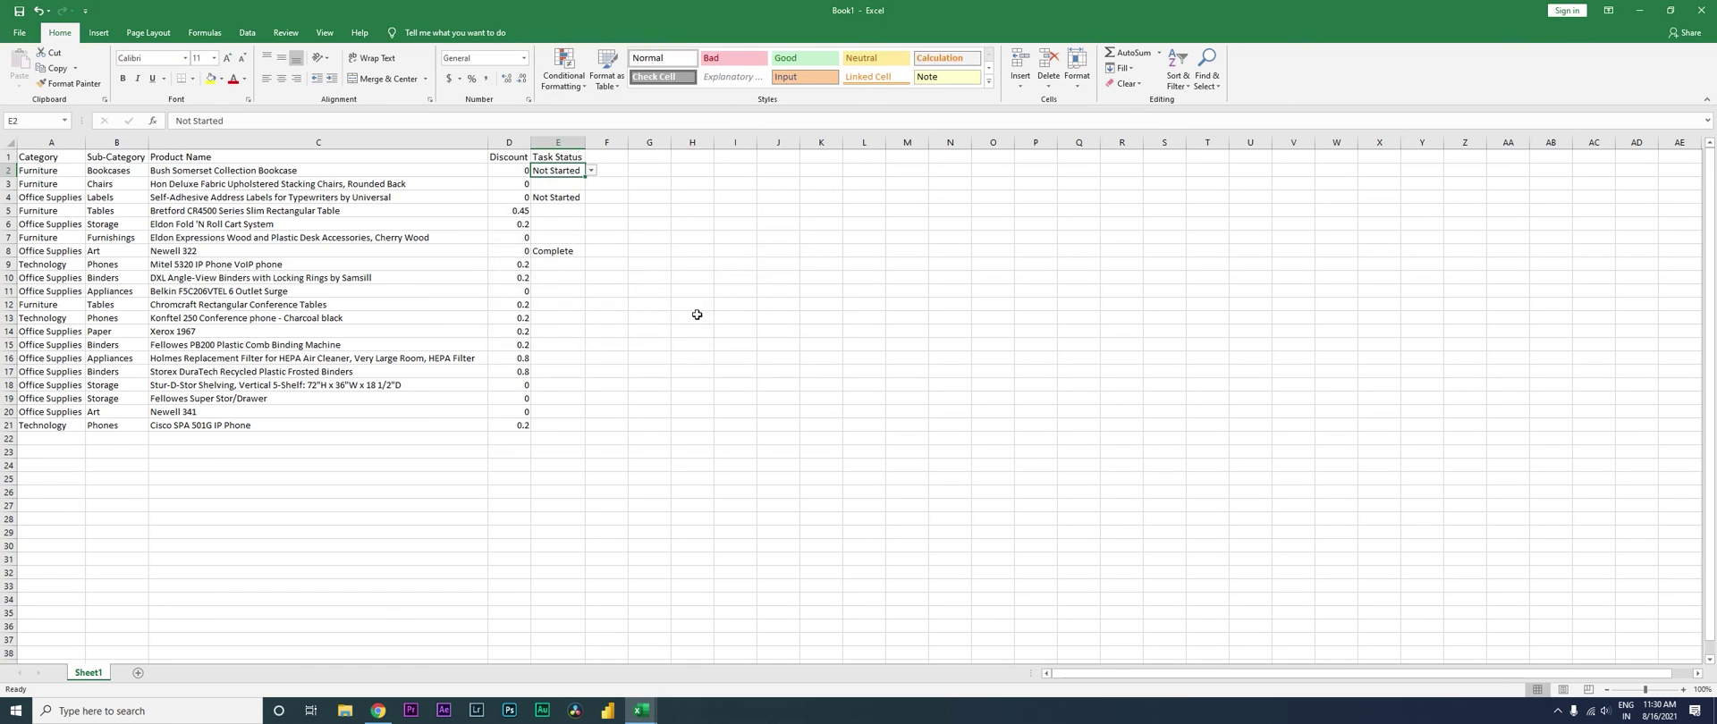
Step: Create an Equal To highlight rule for 'Partially Complete' using a custom format
click(566, 95)
mouse_move(608, 109)
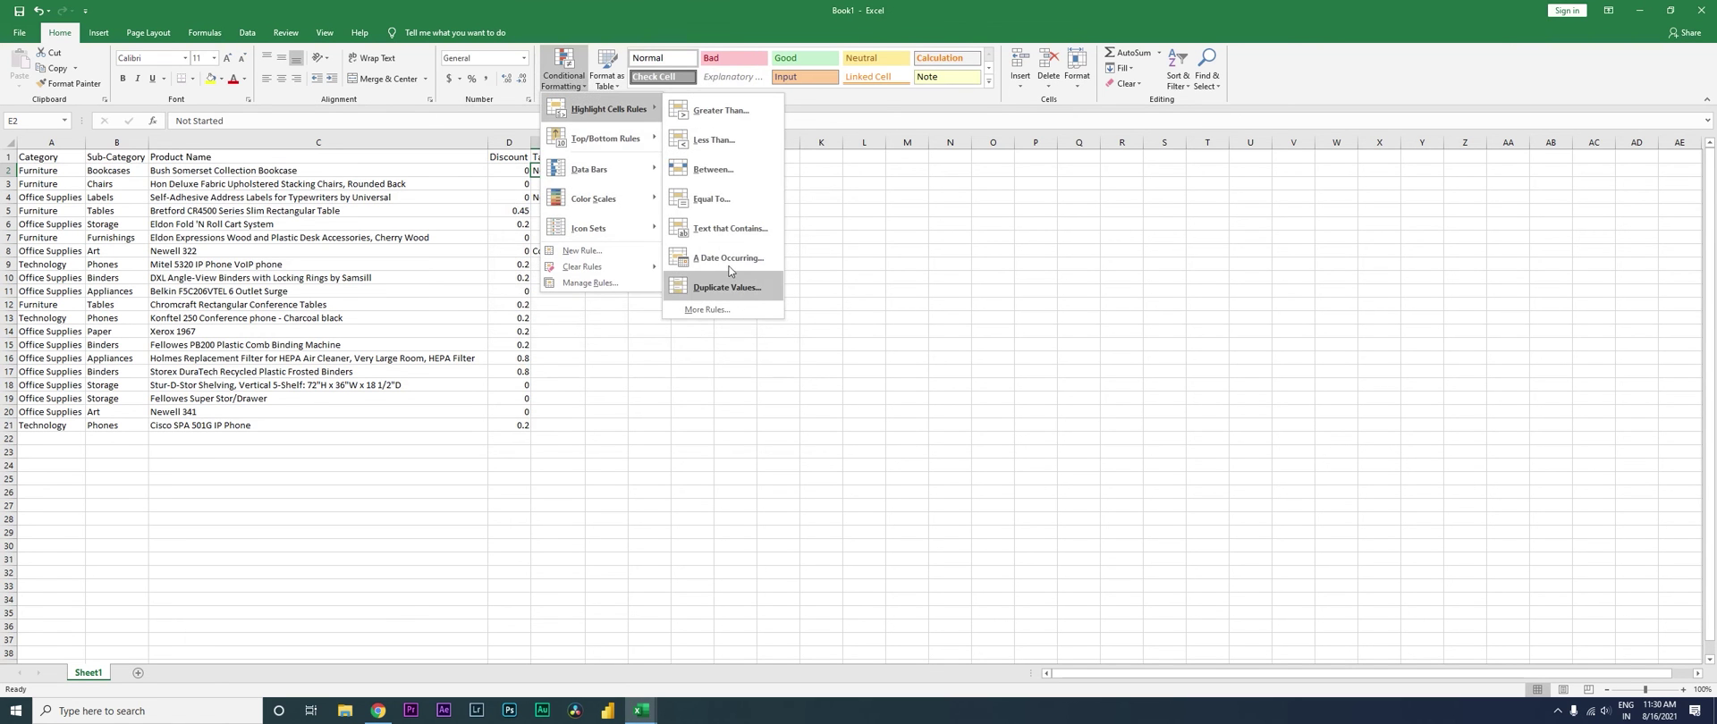
click(726, 200)
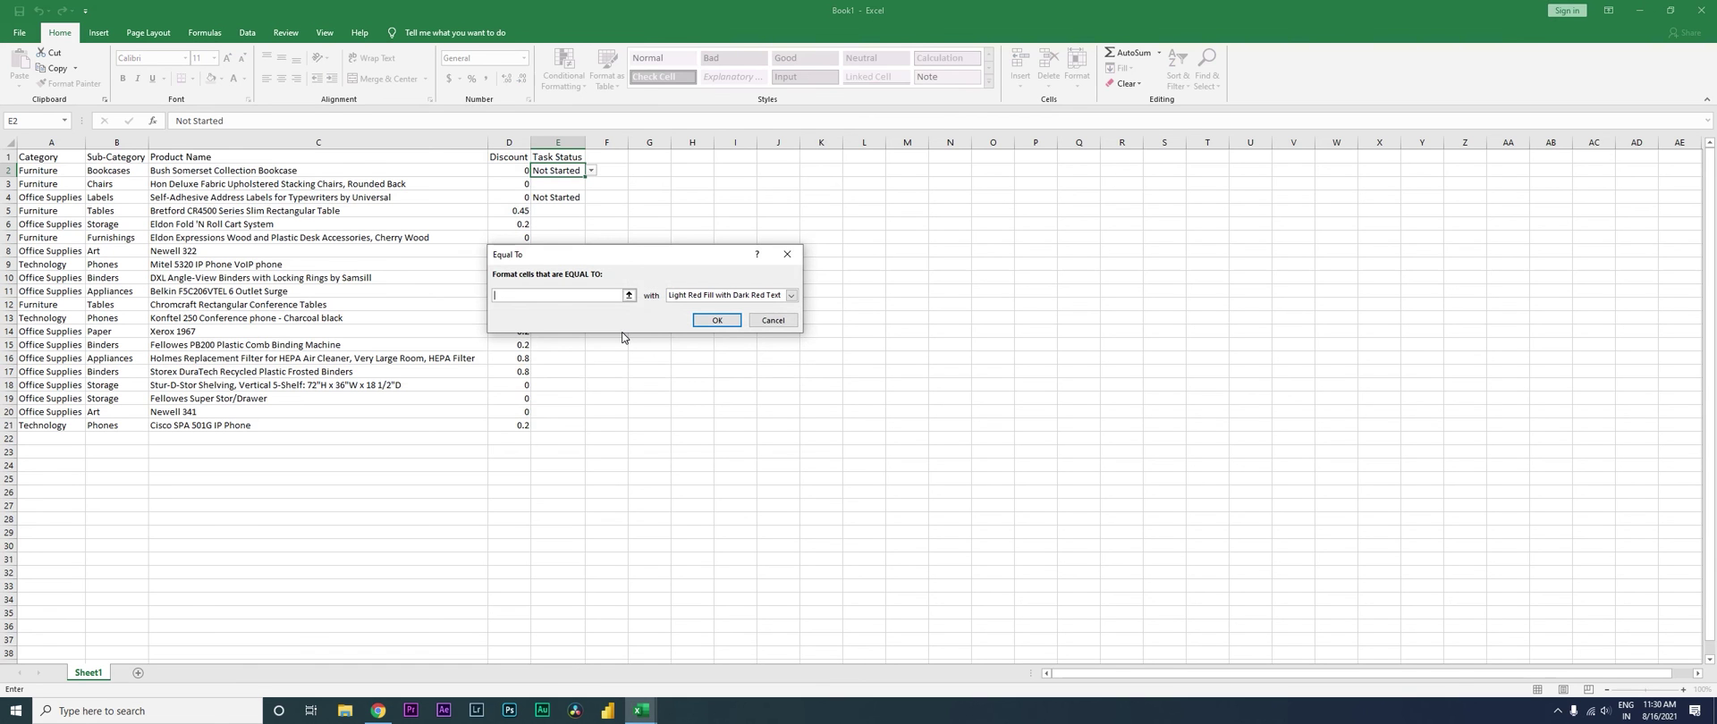
text(Pa)
click(699, 296)
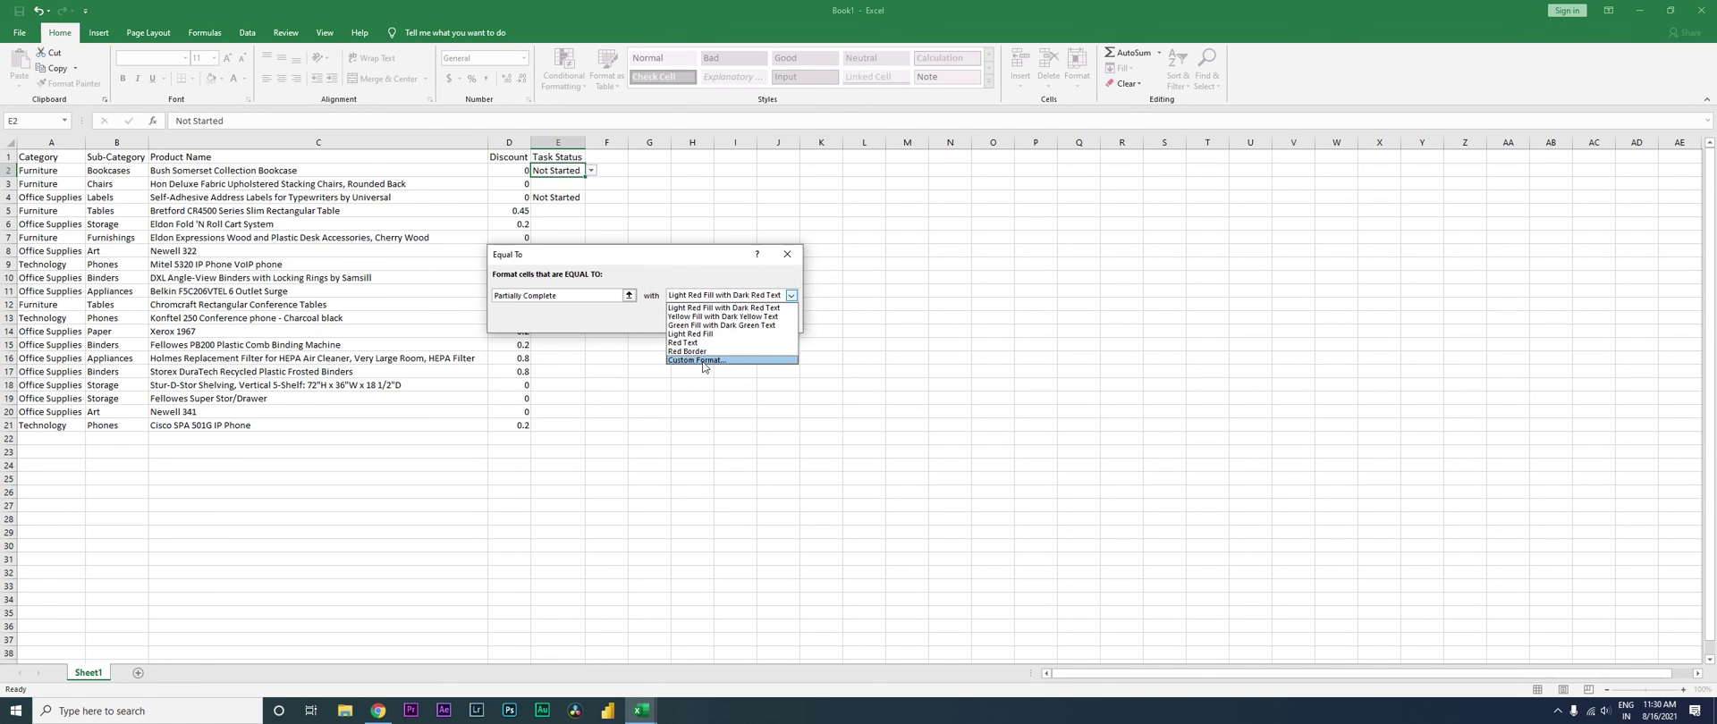
click(706, 368)
Step: Give the Partially Complete rule a gold fill and confirm it
click(600, 126)
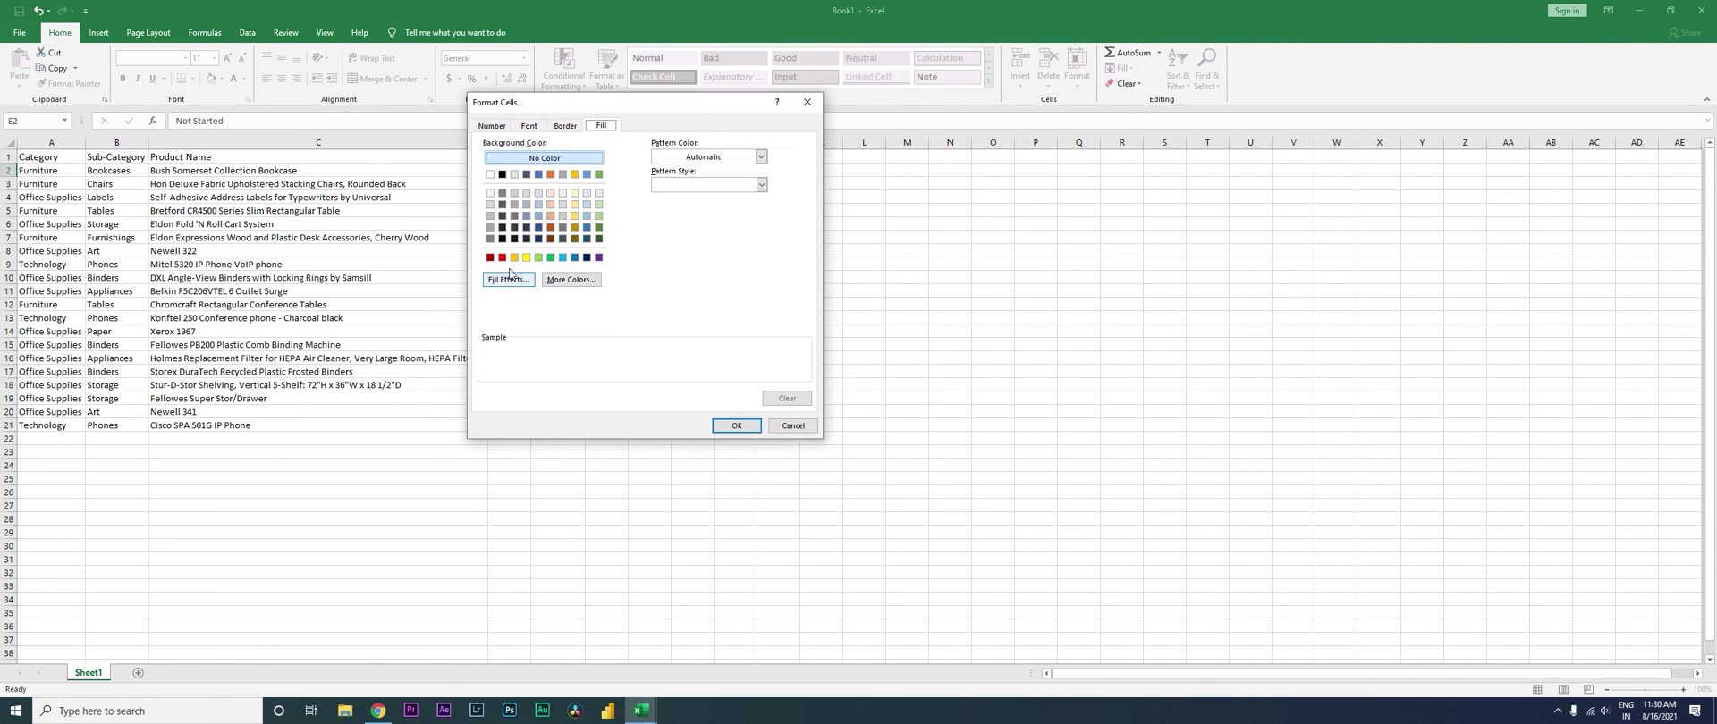
click(514, 258)
click(529, 126)
click(735, 237)
click(735, 237)
click(731, 425)
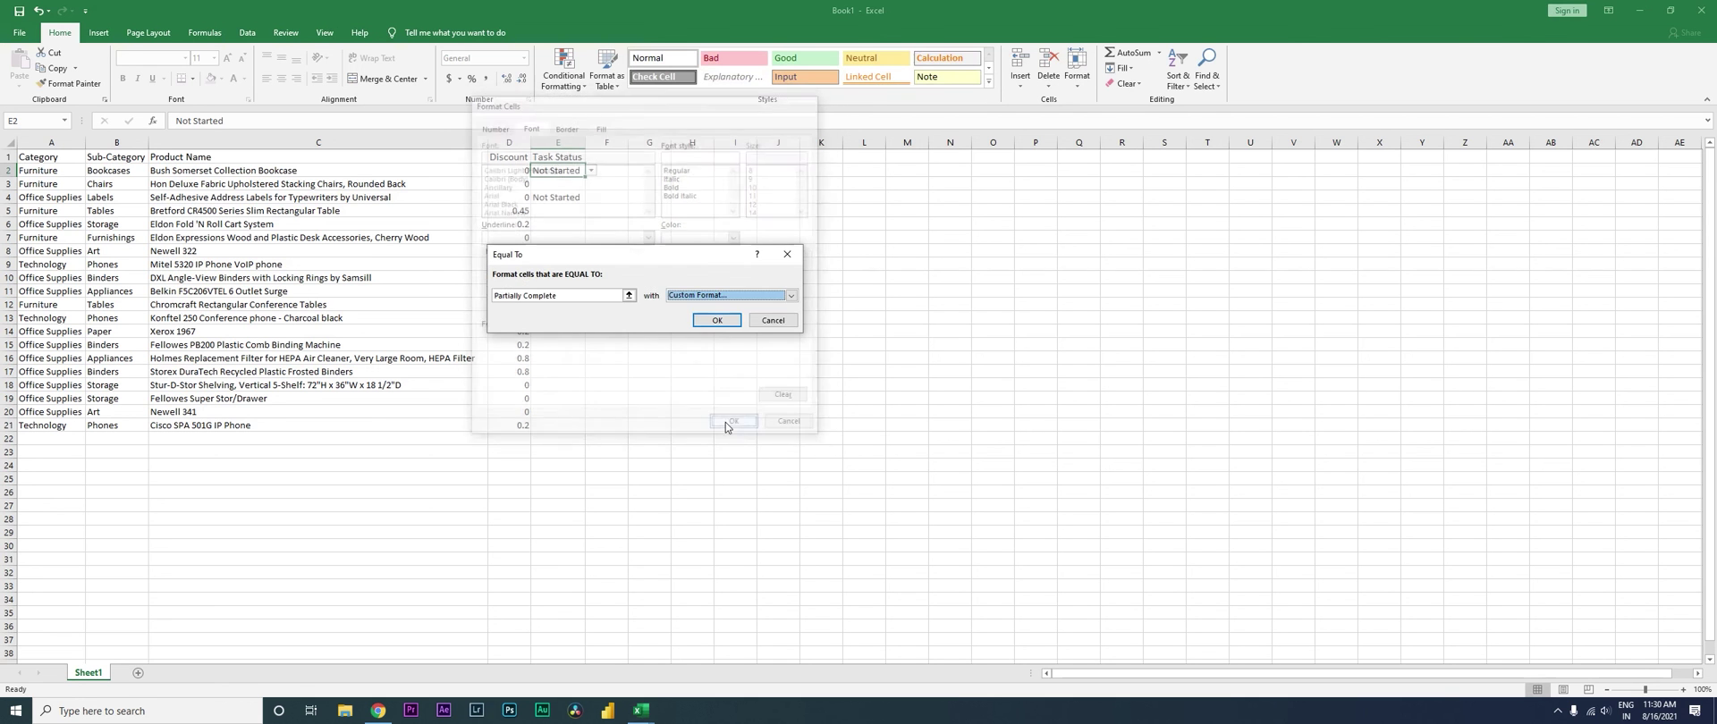
click(711, 323)
click(566, 86)
Step: Create an Equal To highlight rule for 'Not Started' using a custom format
mouse_move(578, 120)
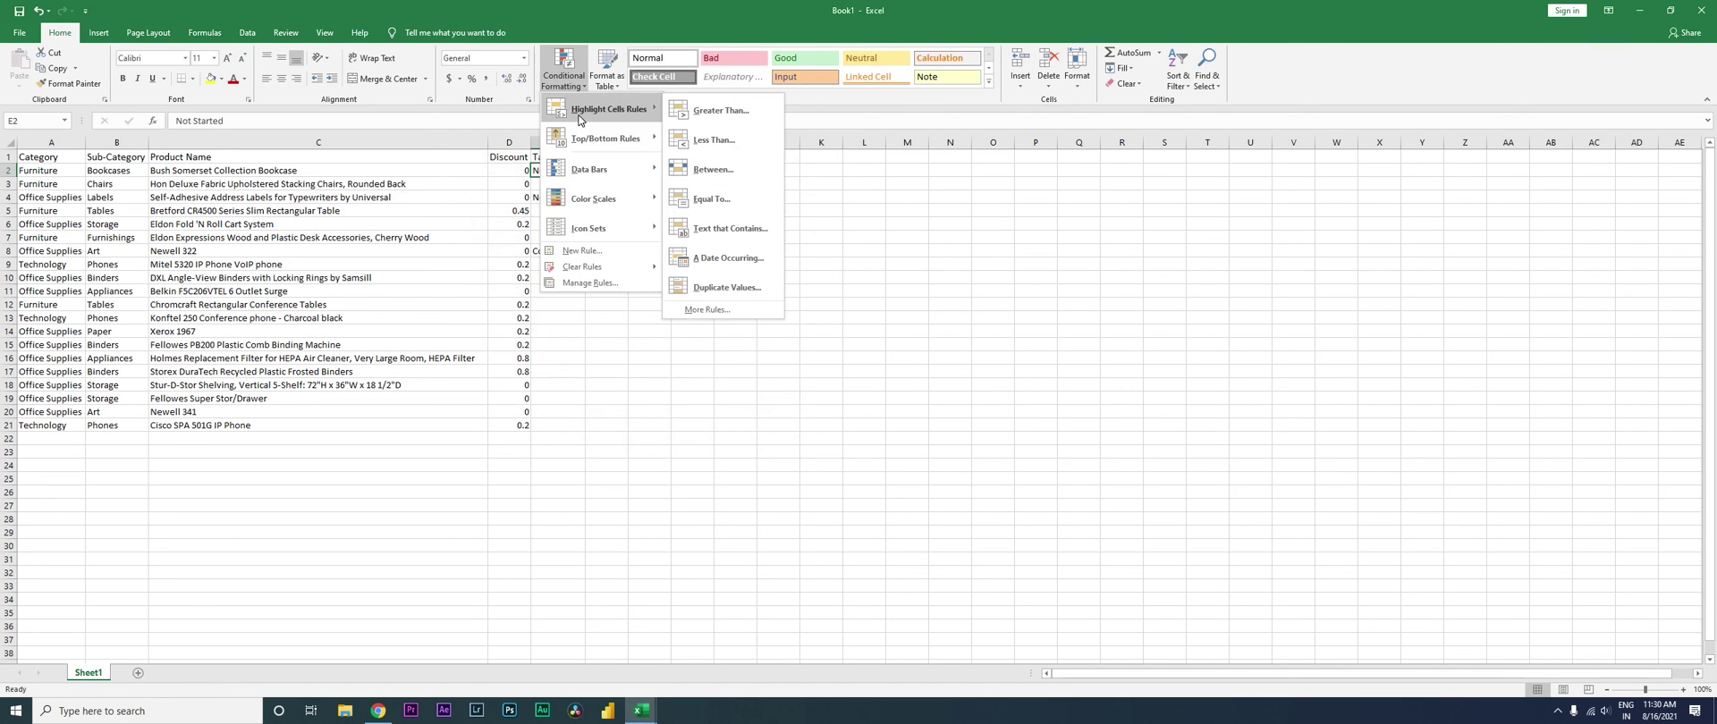
click(715, 198)
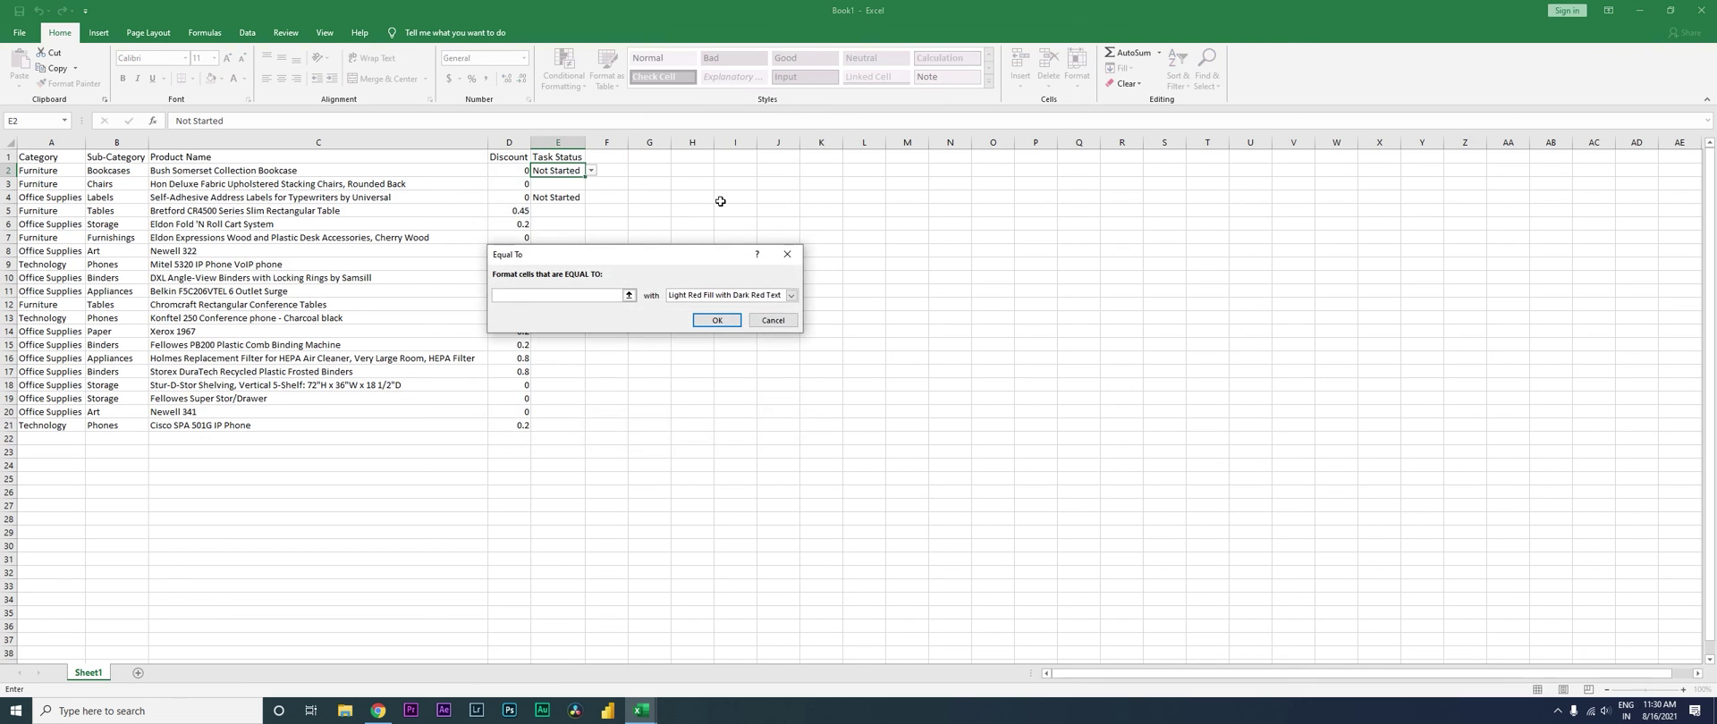
text(Not Started)
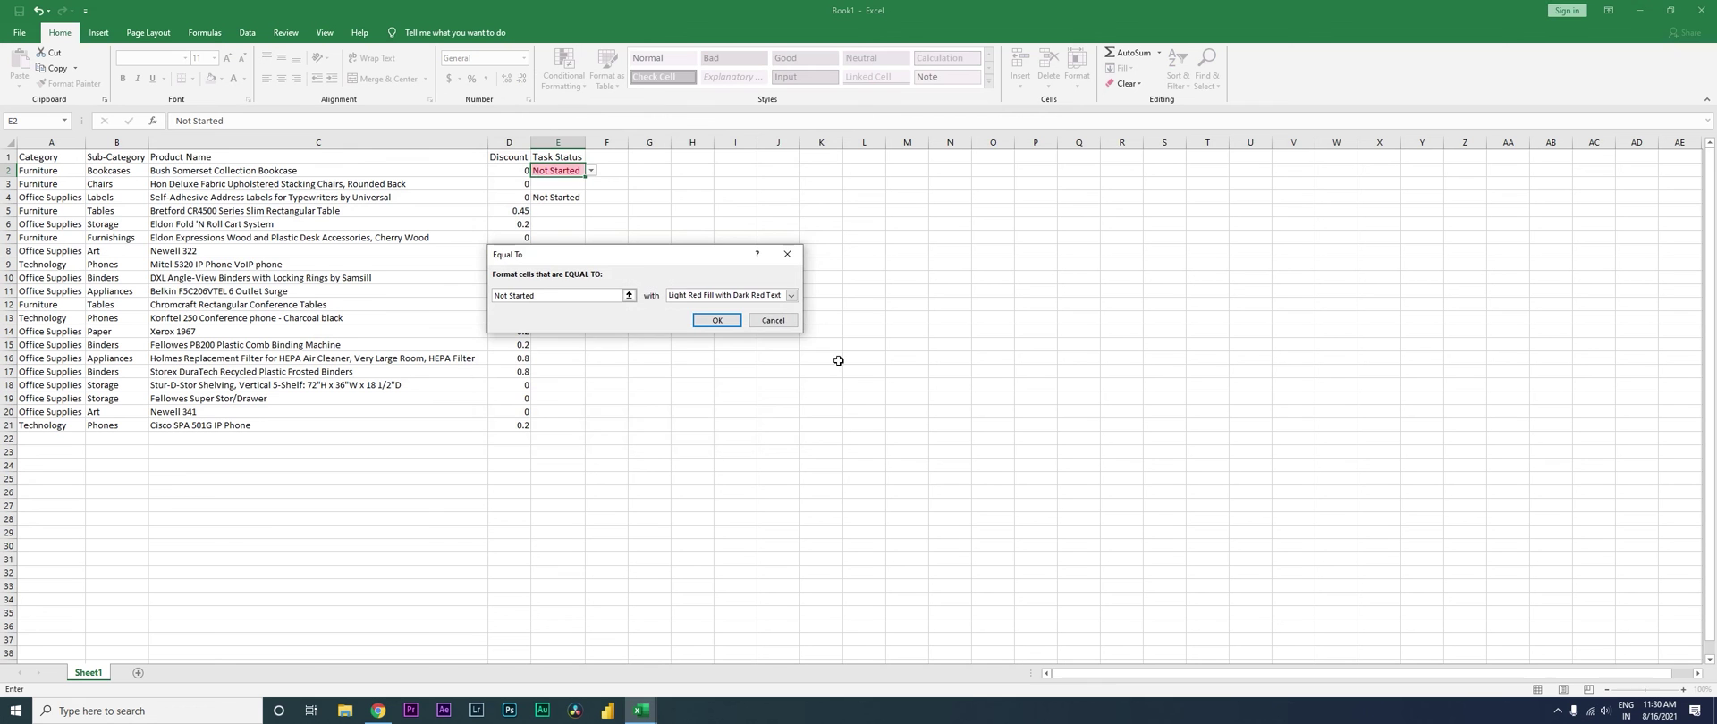
click(726, 295)
click(701, 359)
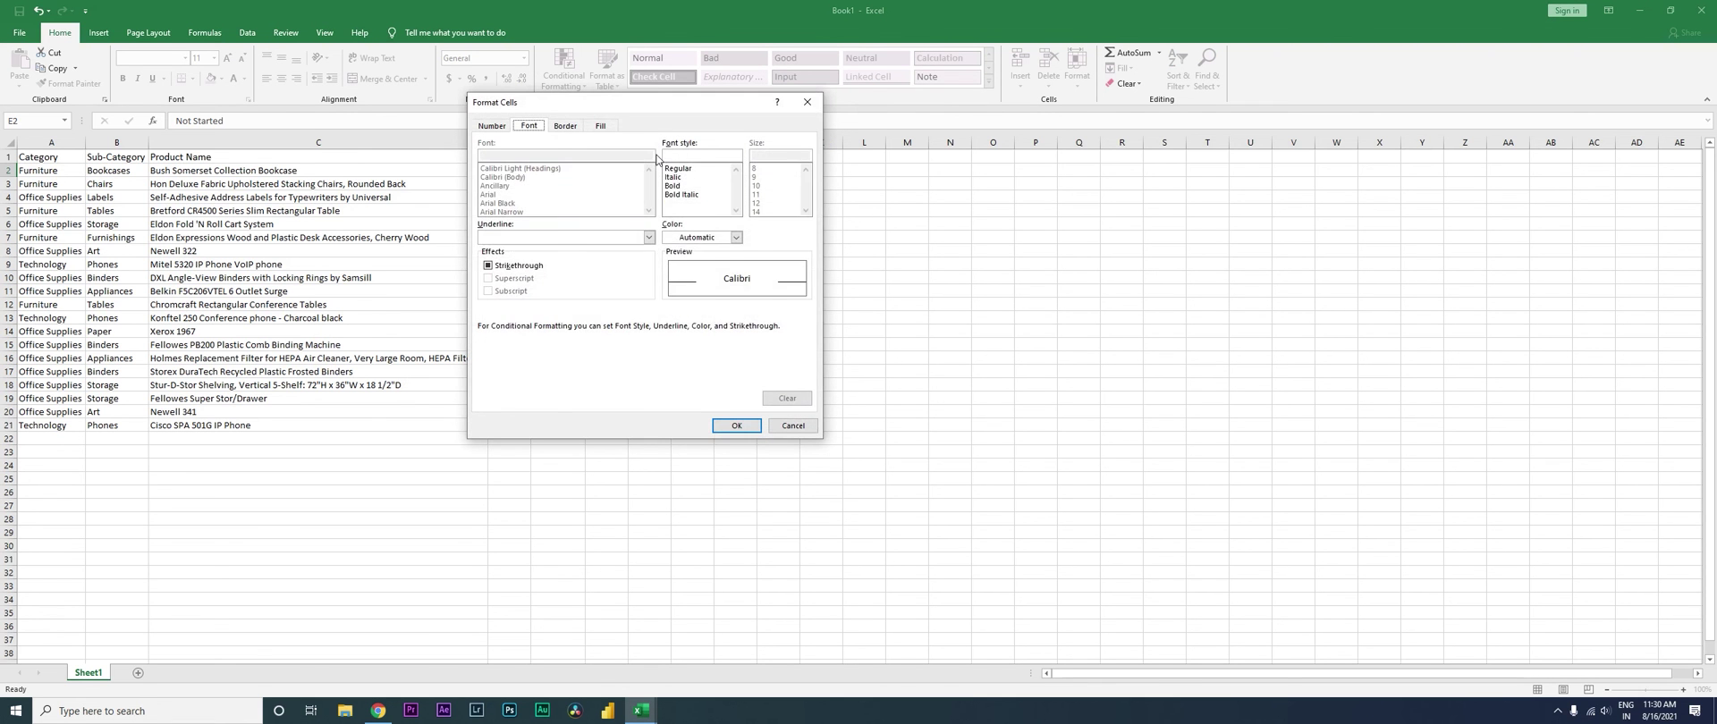
Step: Give the Not Started rule a red fill with white text and confirm it
click(601, 125)
click(502, 257)
click(529, 125)
click(699, 238)
click(668, 283)
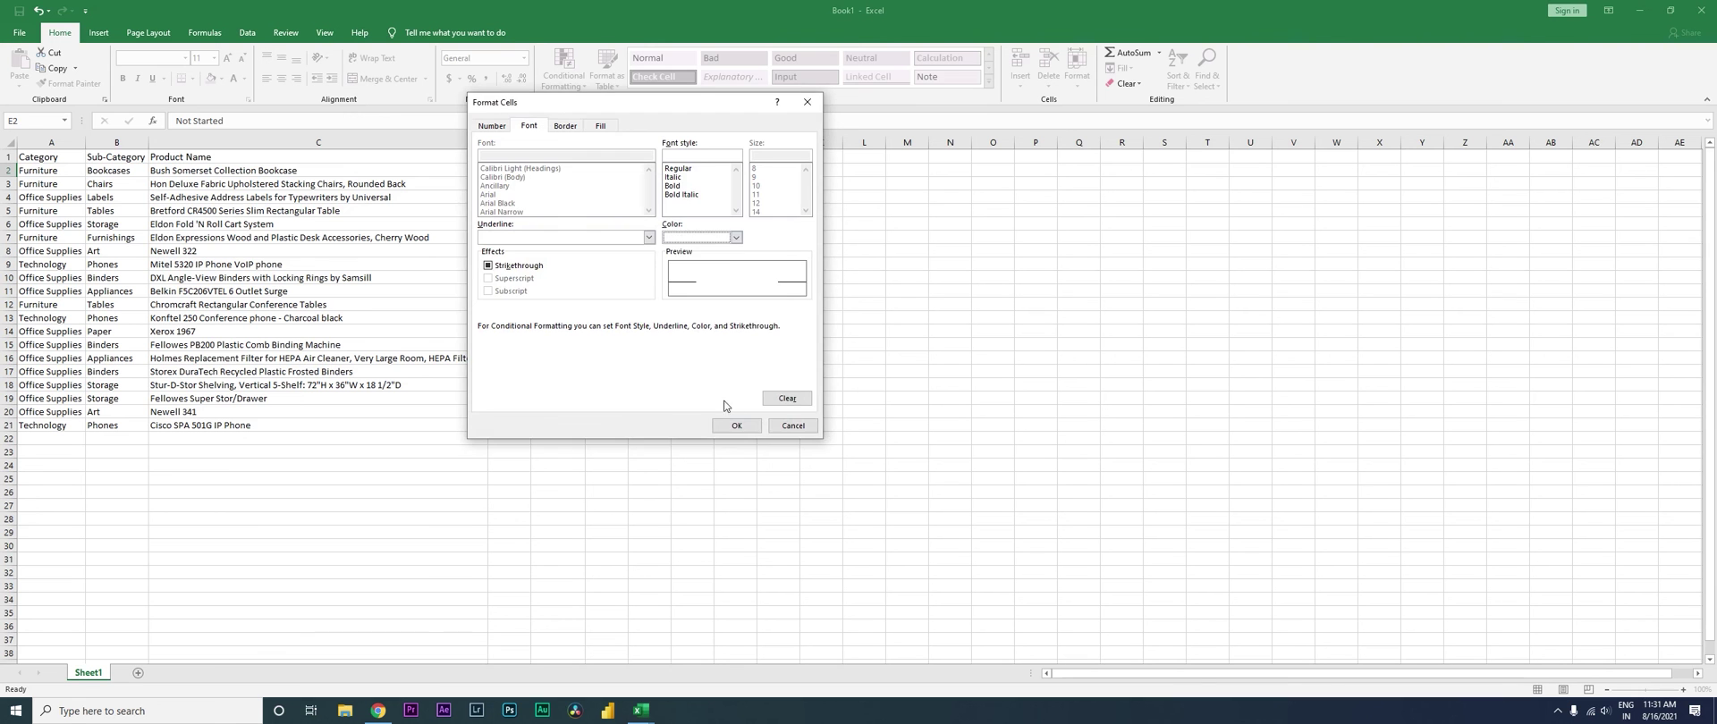
click(736, 426)
click(701, 323)
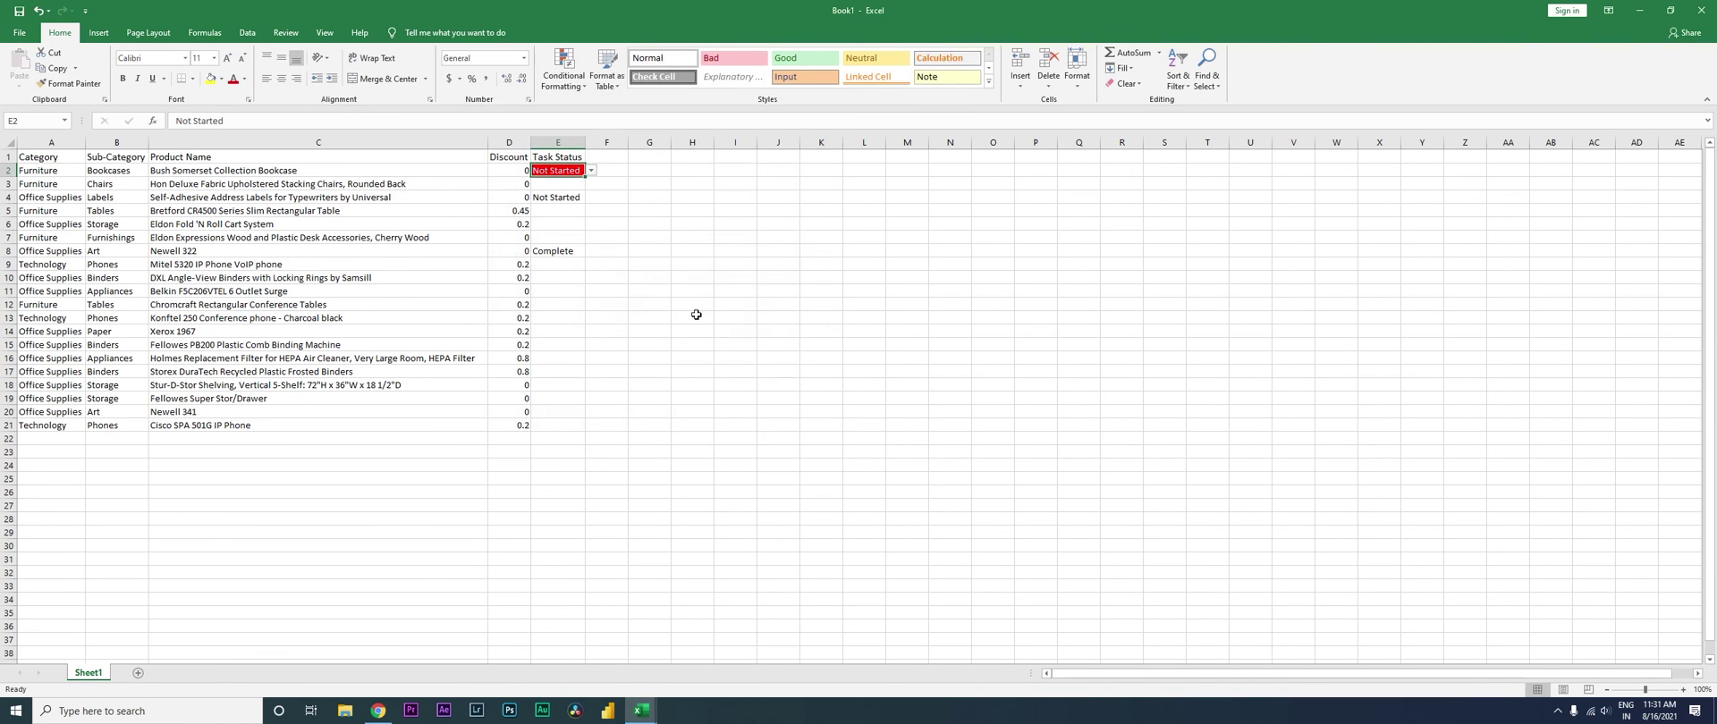
Step: Pick Partially Complete in E2, widen column E, then switch E2 to Complete
click(591, 170)
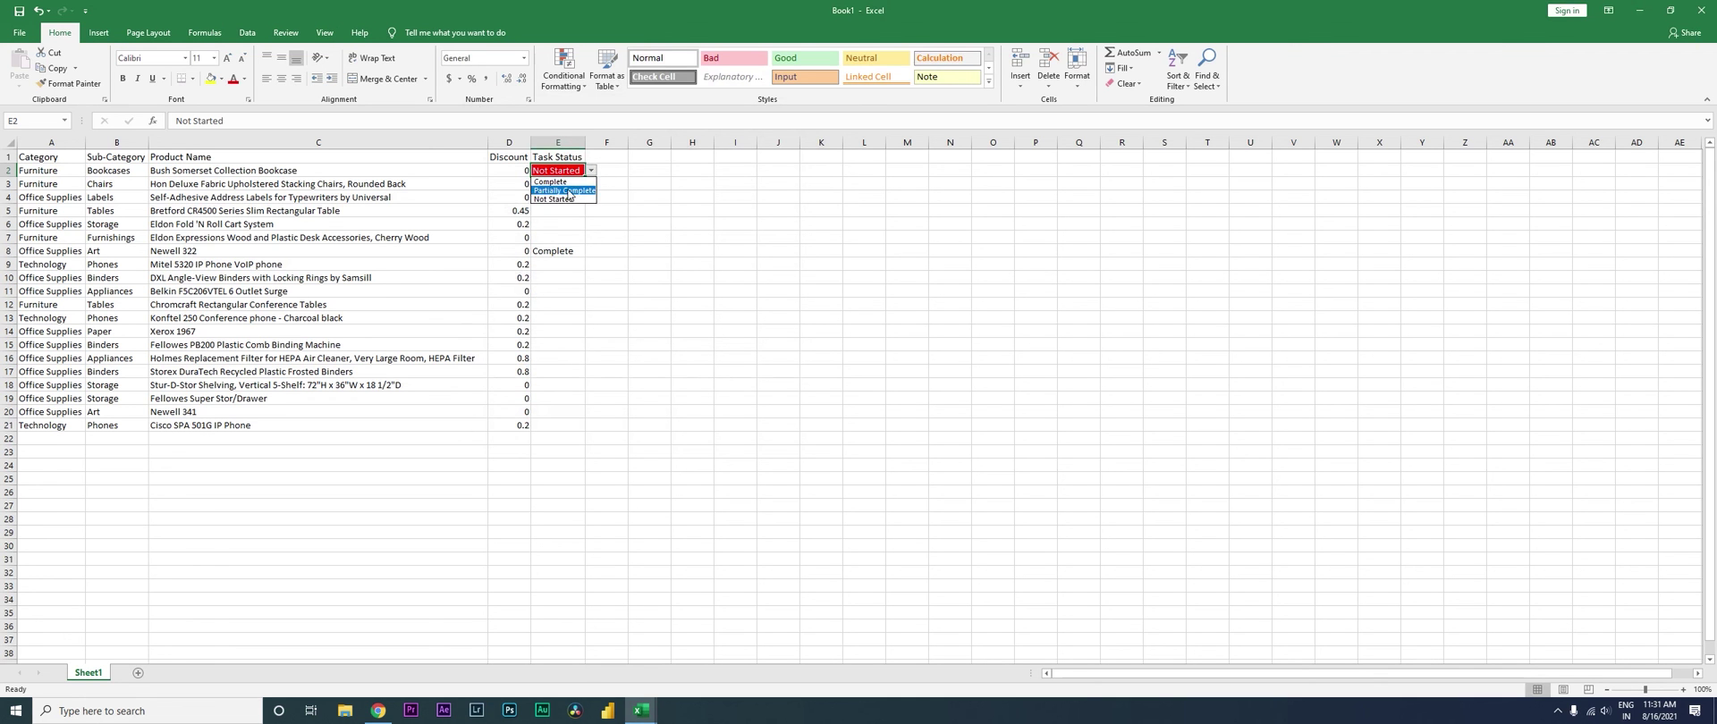
click(569, 192)
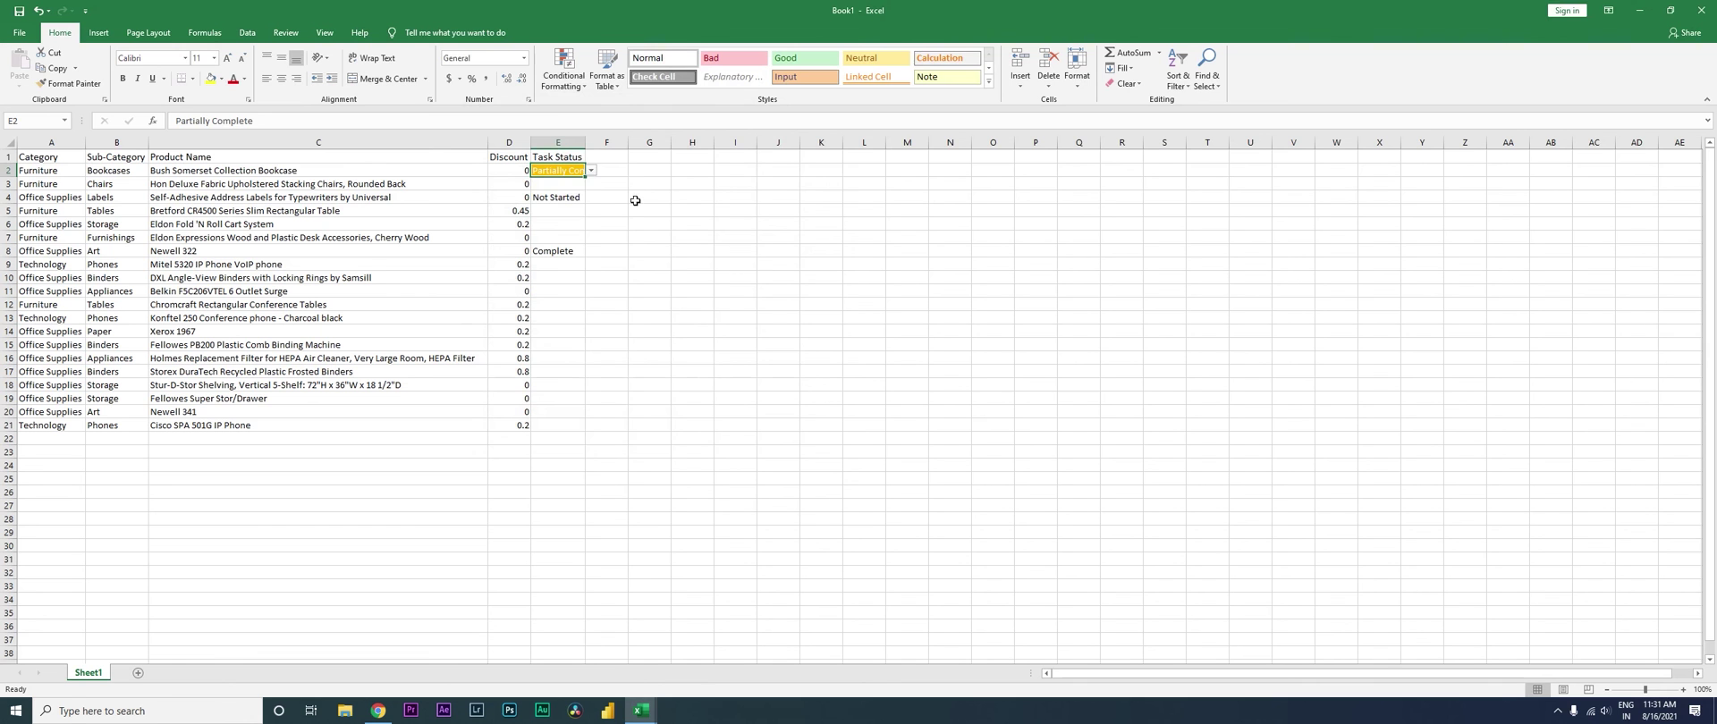
click(620, 171)
click(581, 182)
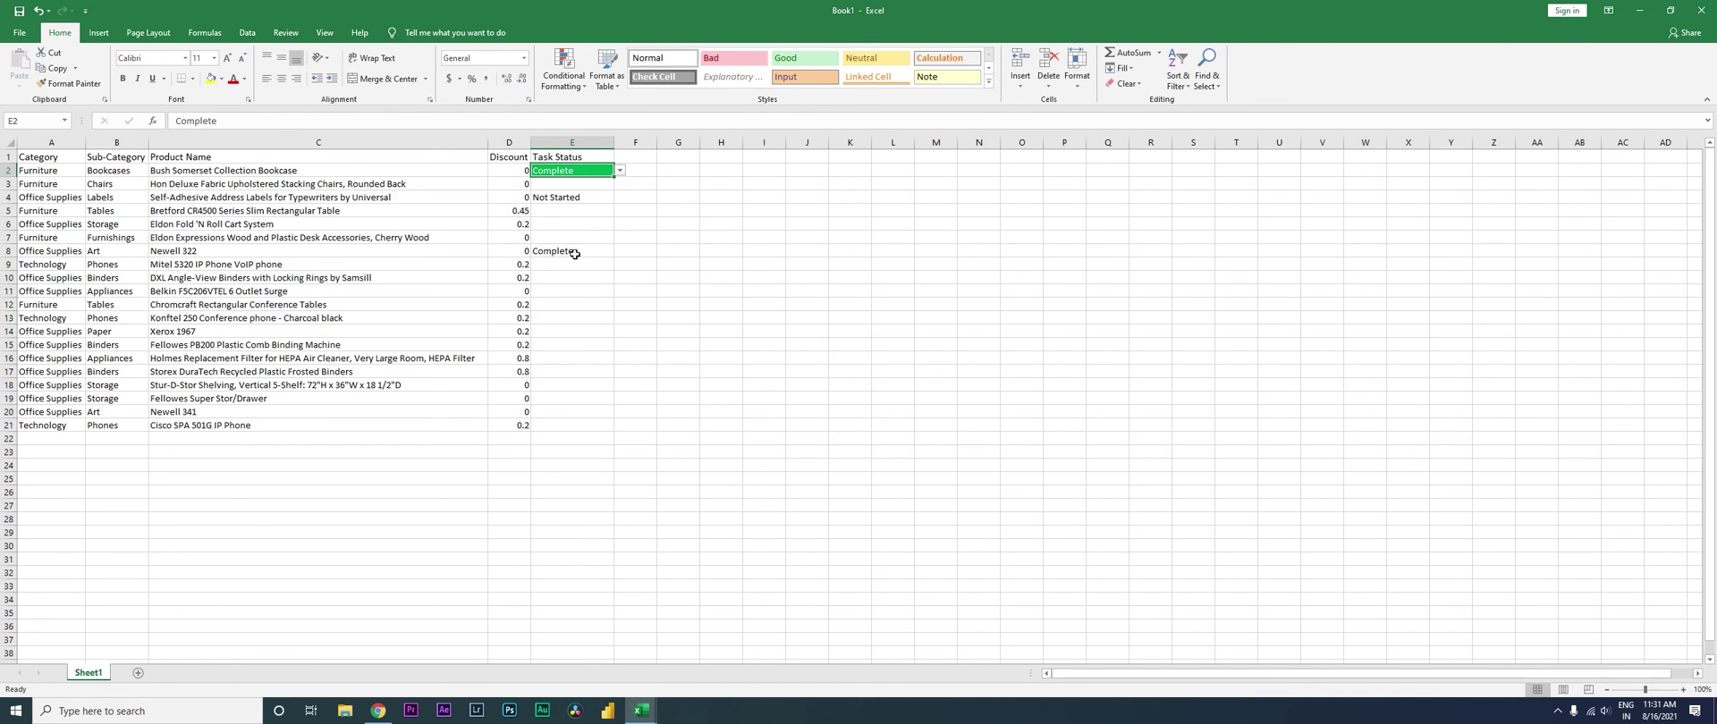
click(576, 184)
click(580, 201)
click(574, 171)
click(561, 77)
Step: In the rules manager, set all three highlight rules to apply to $E$2:$E$21
click(593, 283)
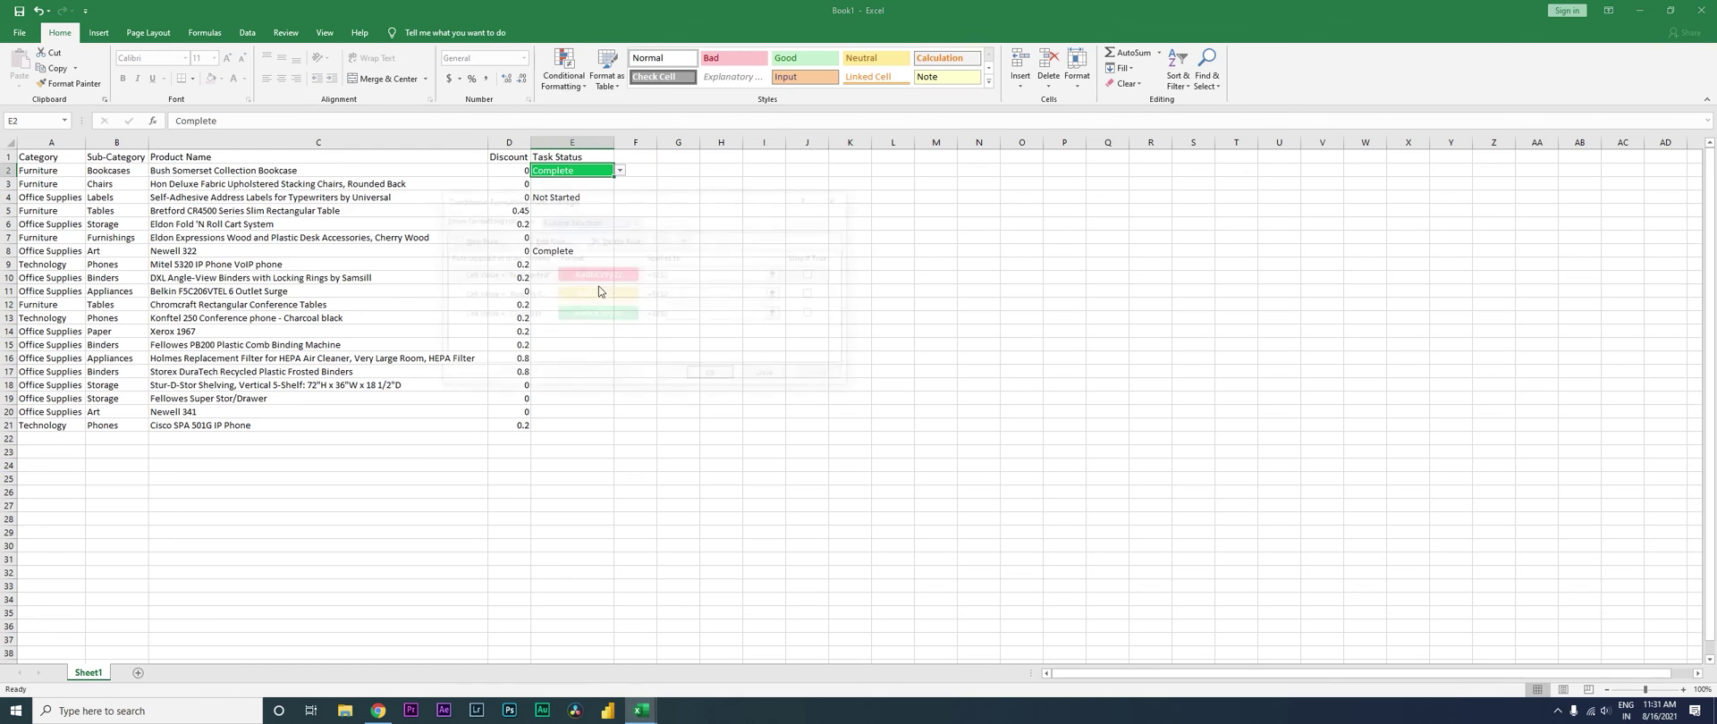
click(684, 275)
drag(572, 198, 965, 196)
drag(573, 170, 613, 424)
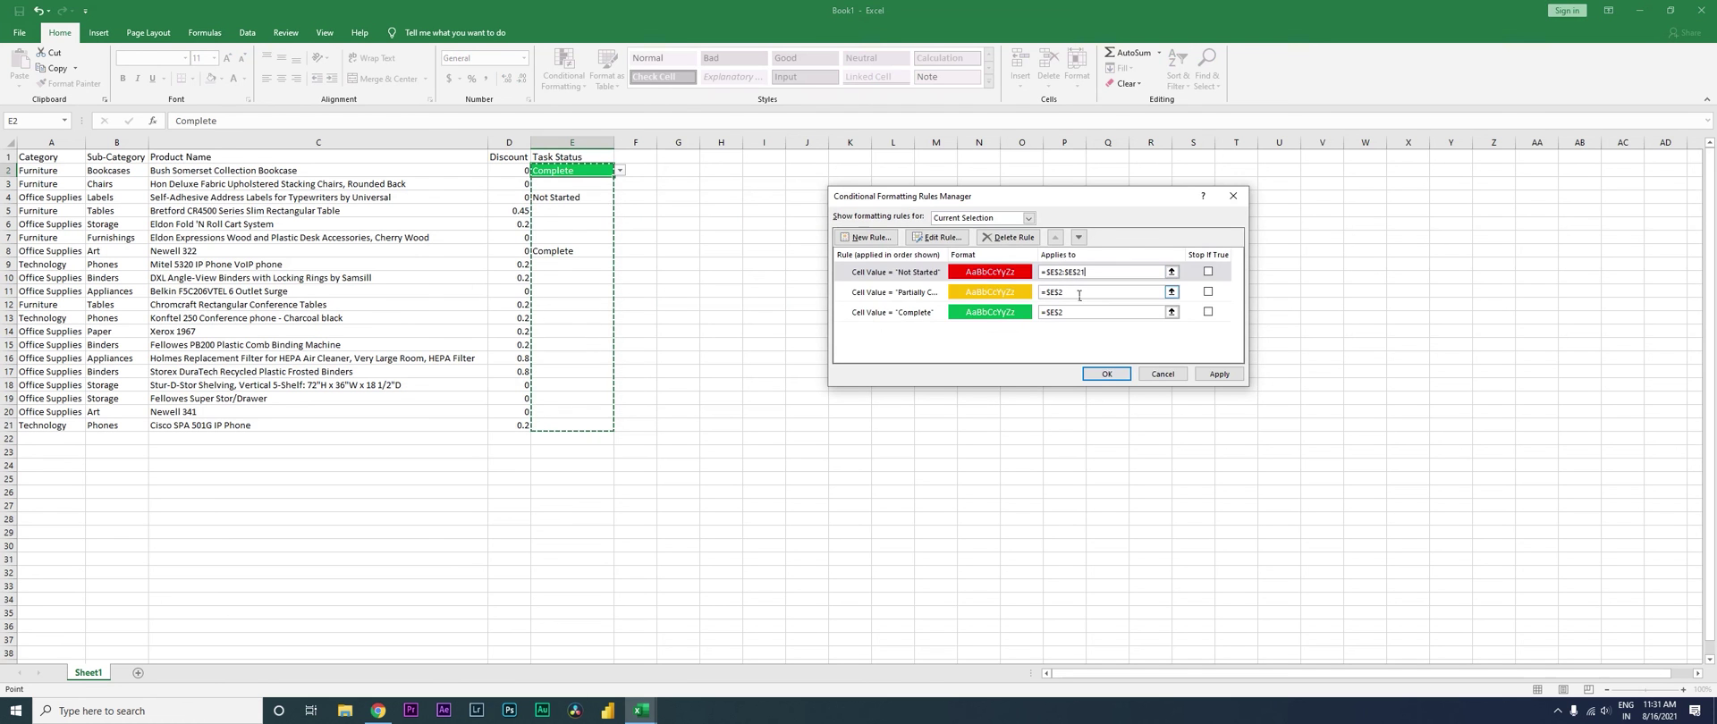
key(Down)
drag(562, 177, 614, 425)
key(Down)
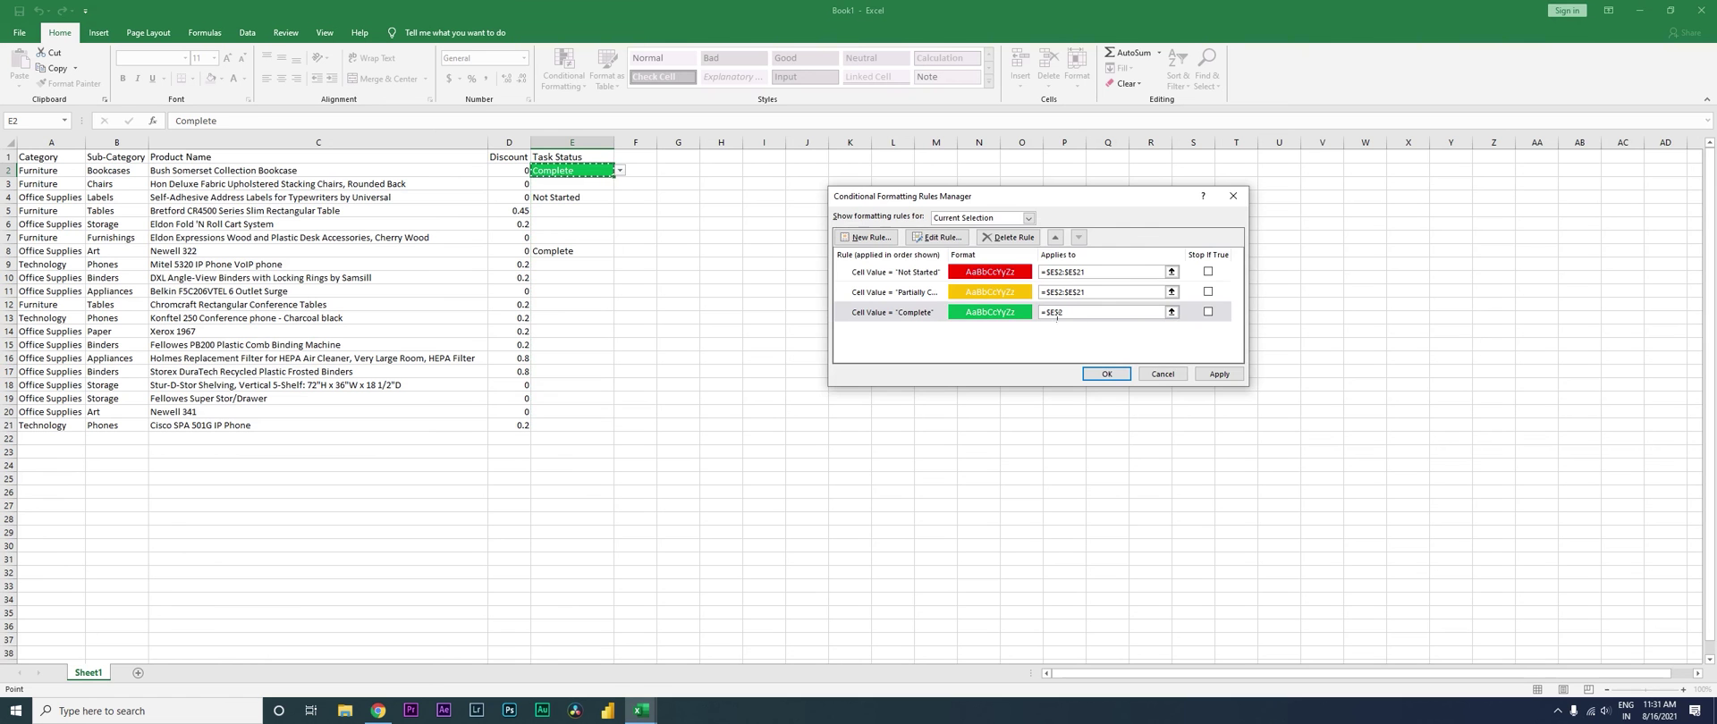
drag(579, 178, 596, 433)
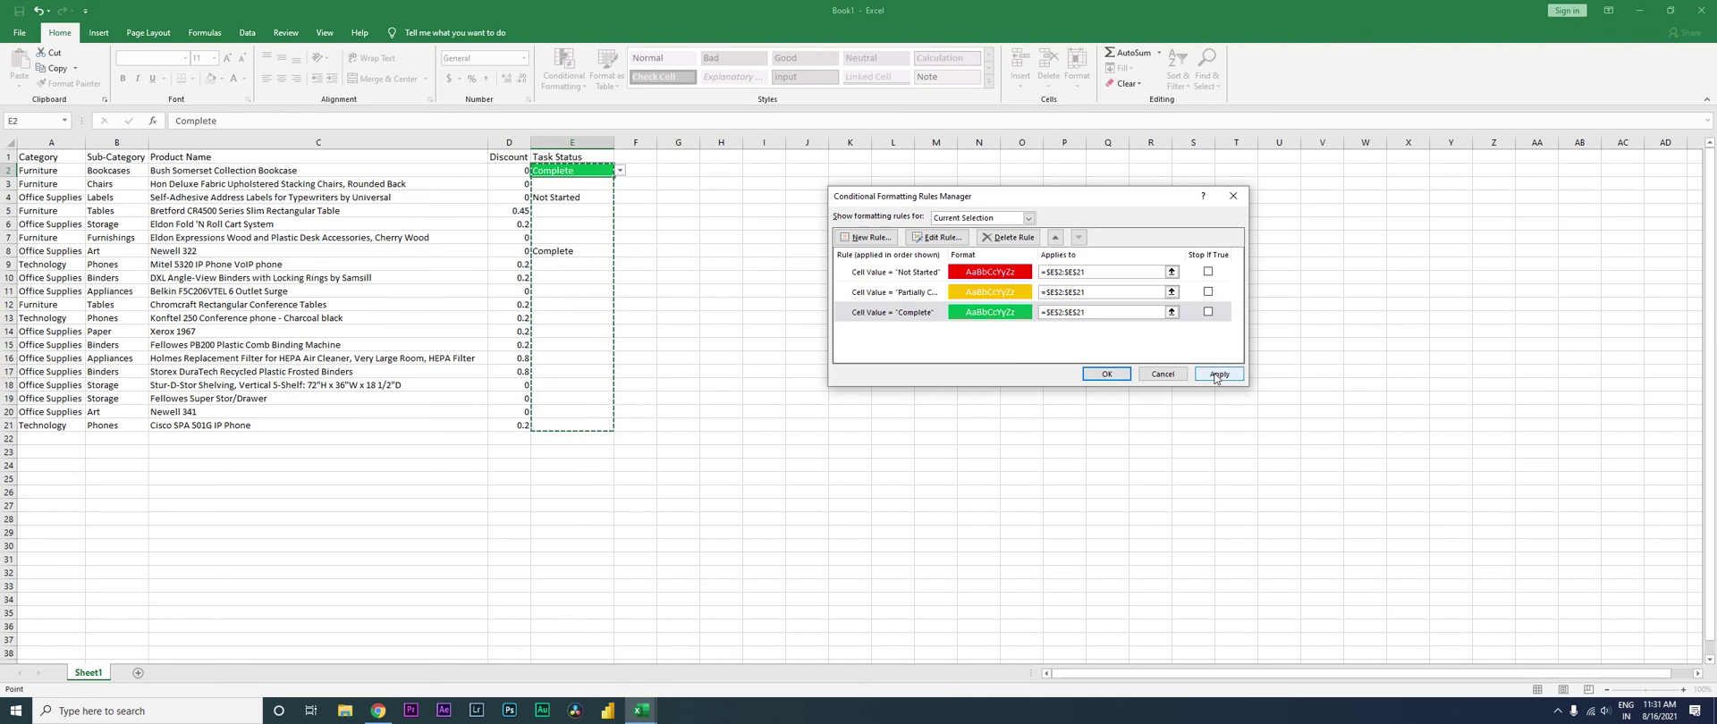
click(1218, 375)
click(1106, 374)
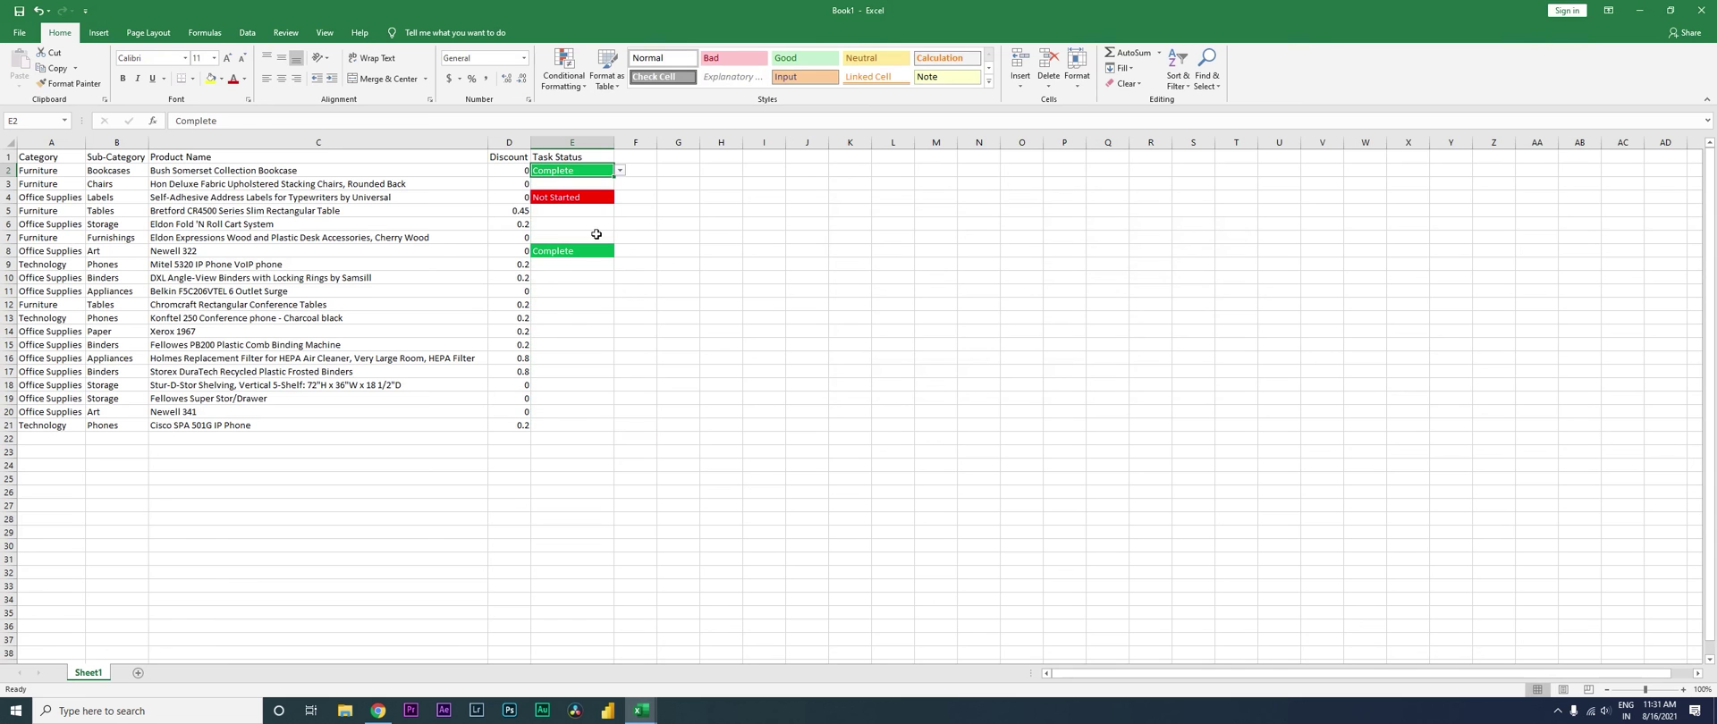
Step: Pick Partially Complete for E16, Not Started for E20 and Complete for E12
click(587, 289)
click(586, 317)
click(582, 358)
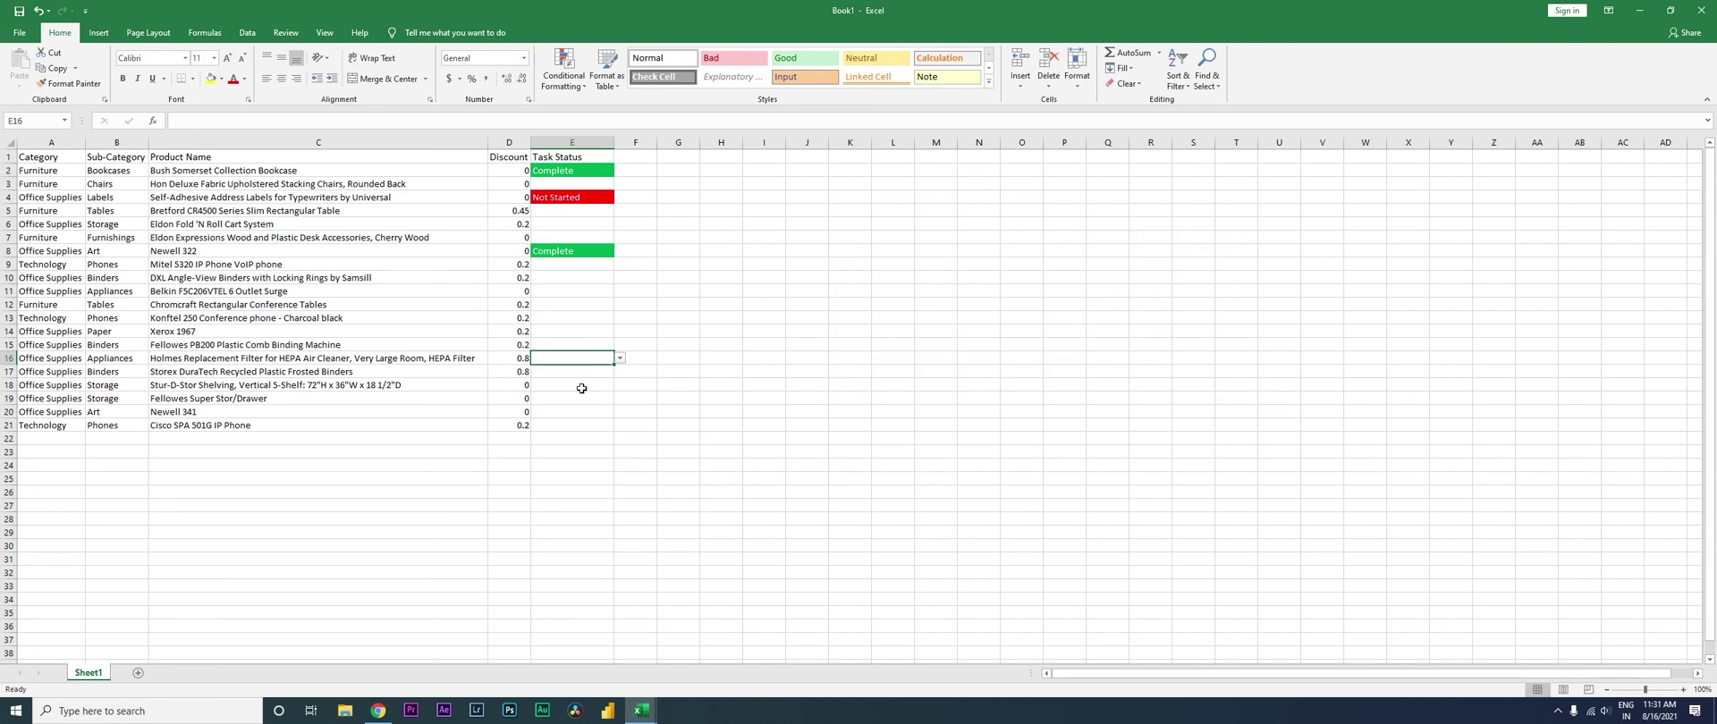
click(619, 357)
click(586, 379)
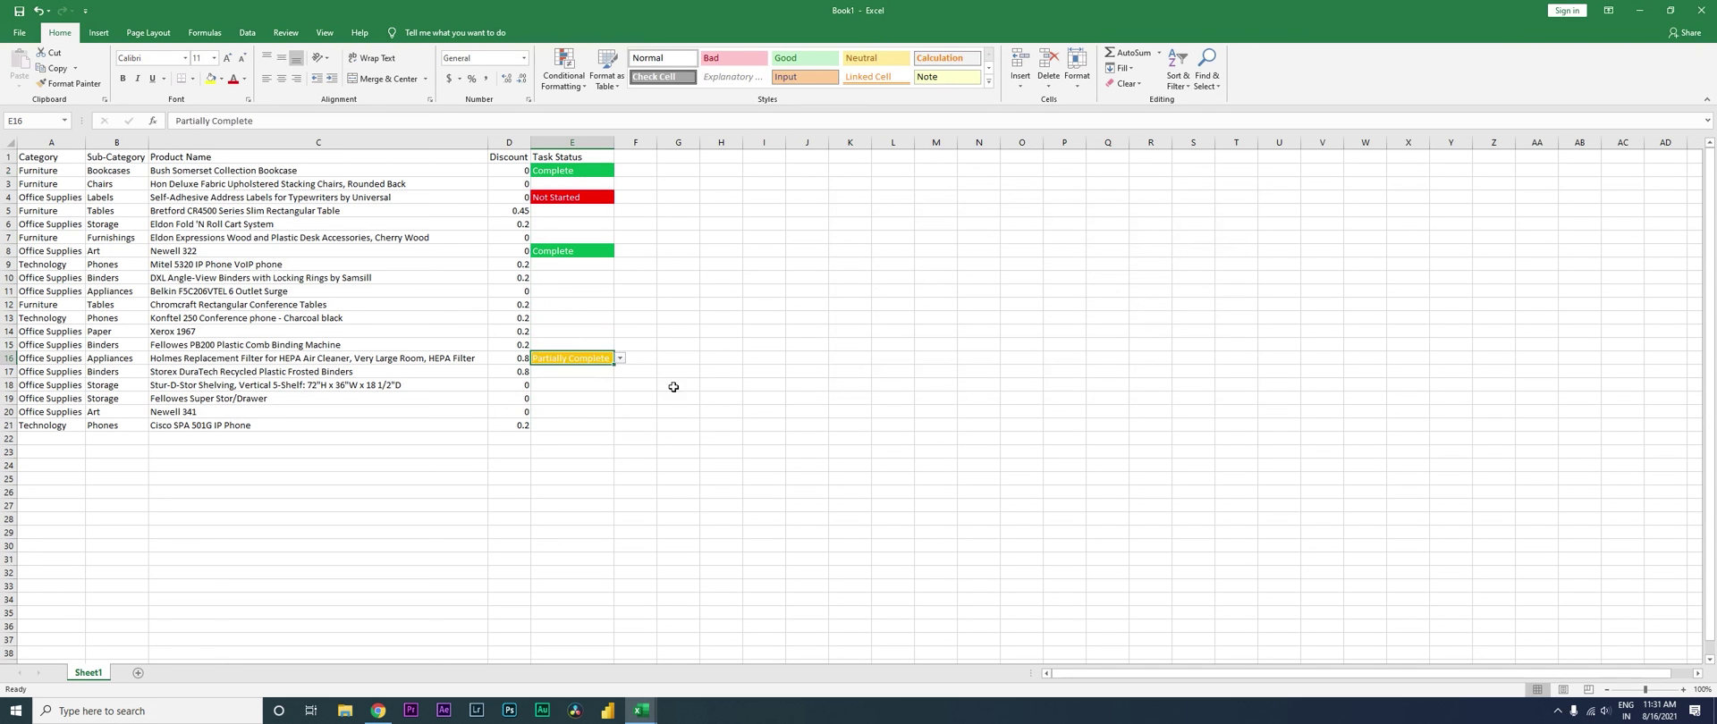
click(575, 413)
click(619, 412)
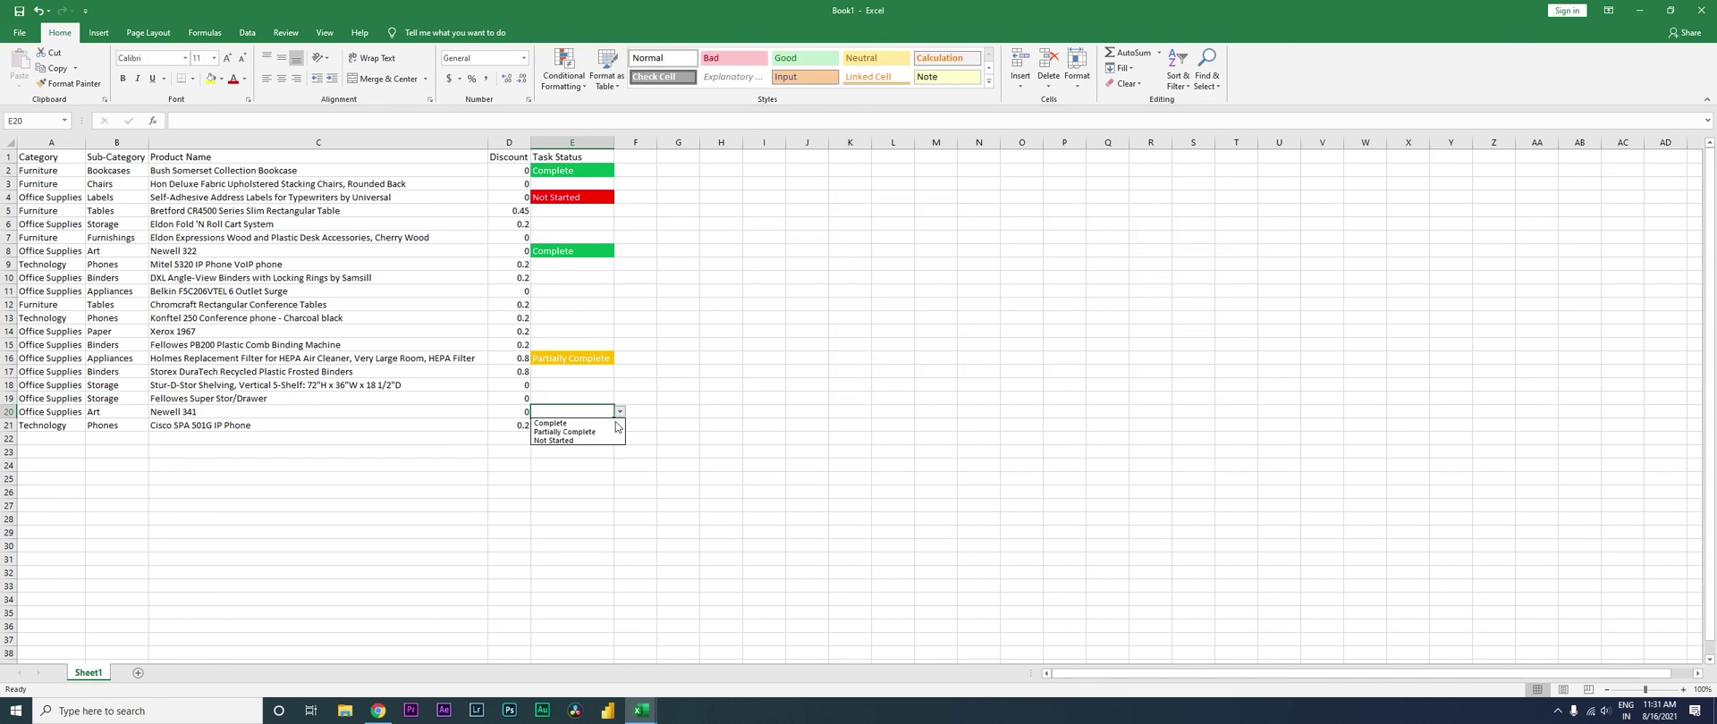
click(575, 440)
click(598, 332)
click(586, 305)
click(567, 316)
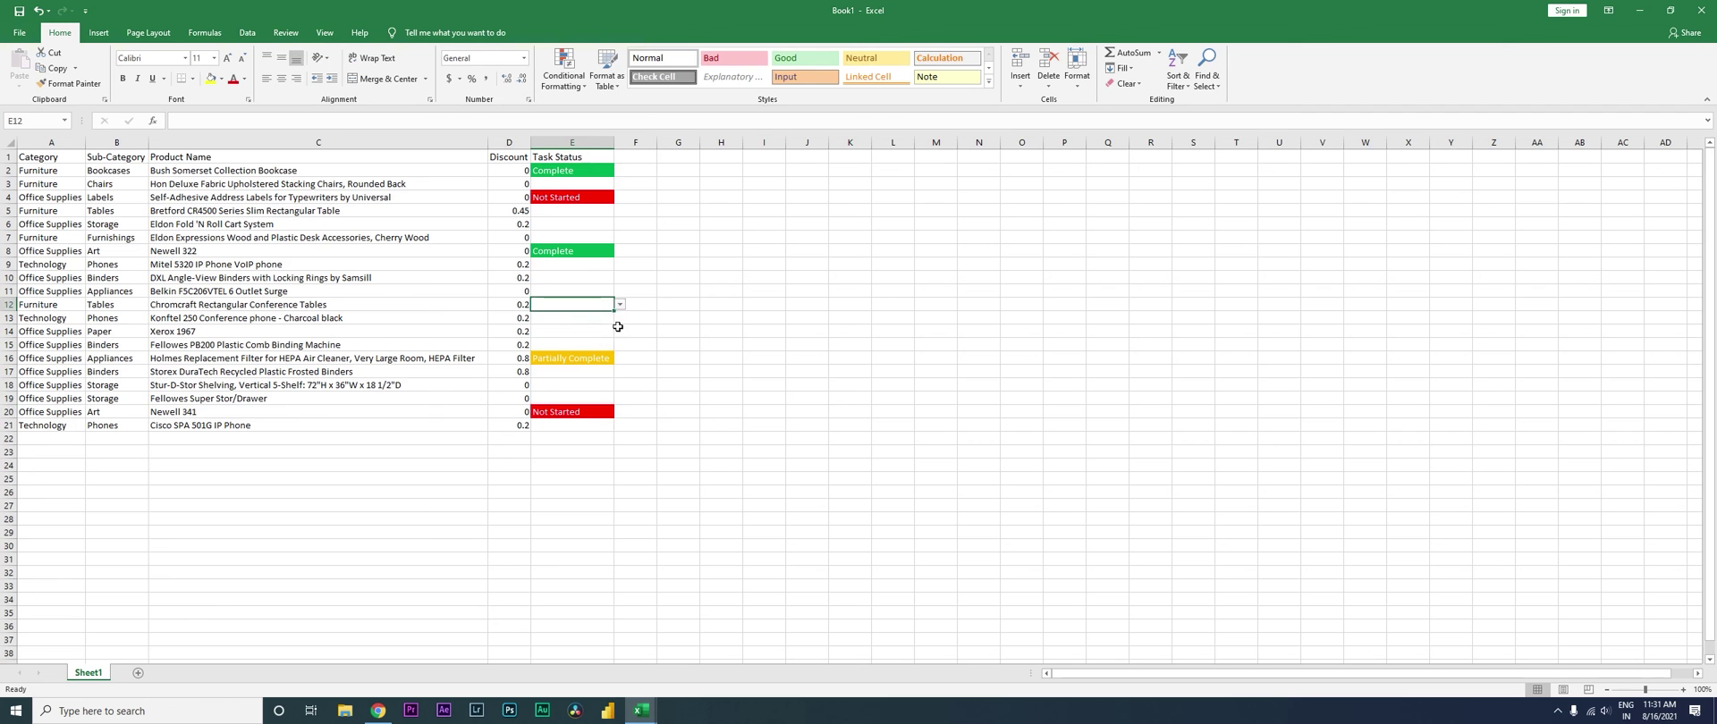
click(657, 306)
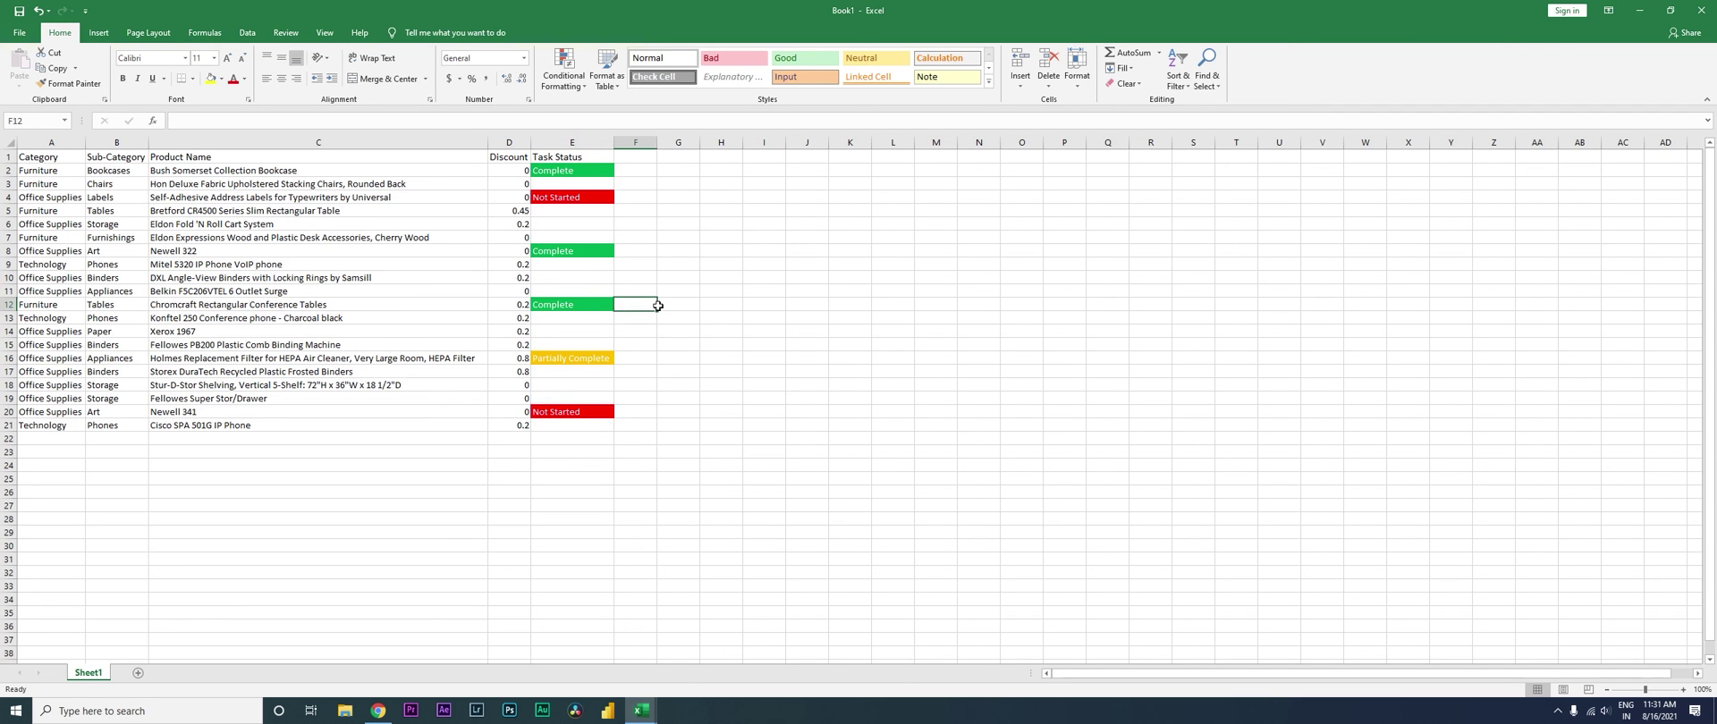